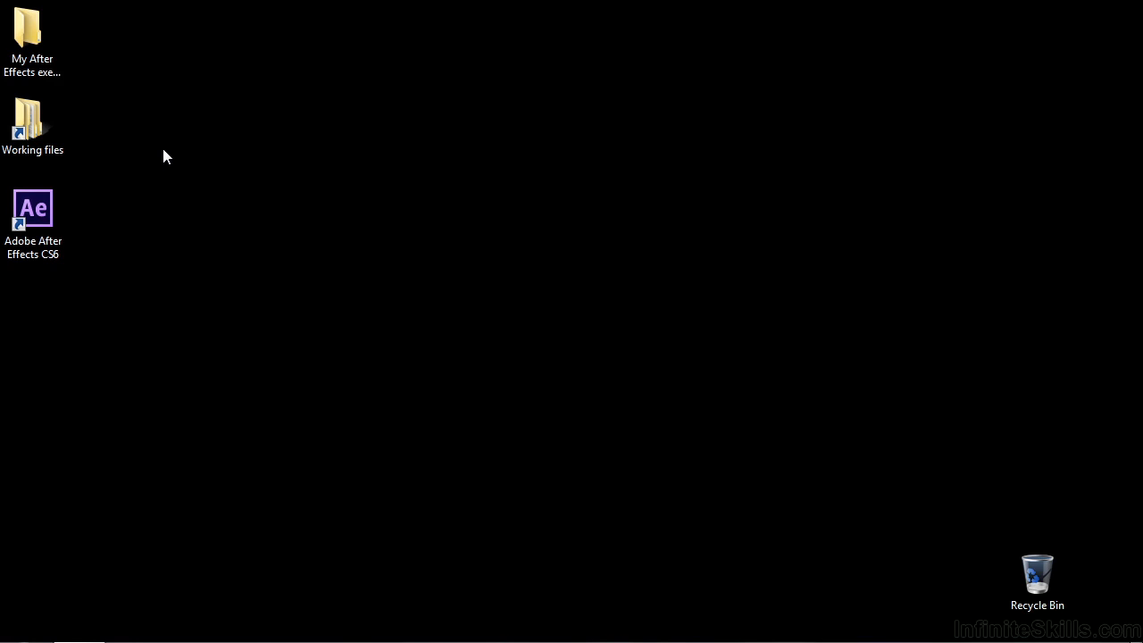
Open the project 2101-ray-traced-3D.aep from the After Effects projects folder inside Working files
{"action": "double_click", "coordinate": [28, 121]}
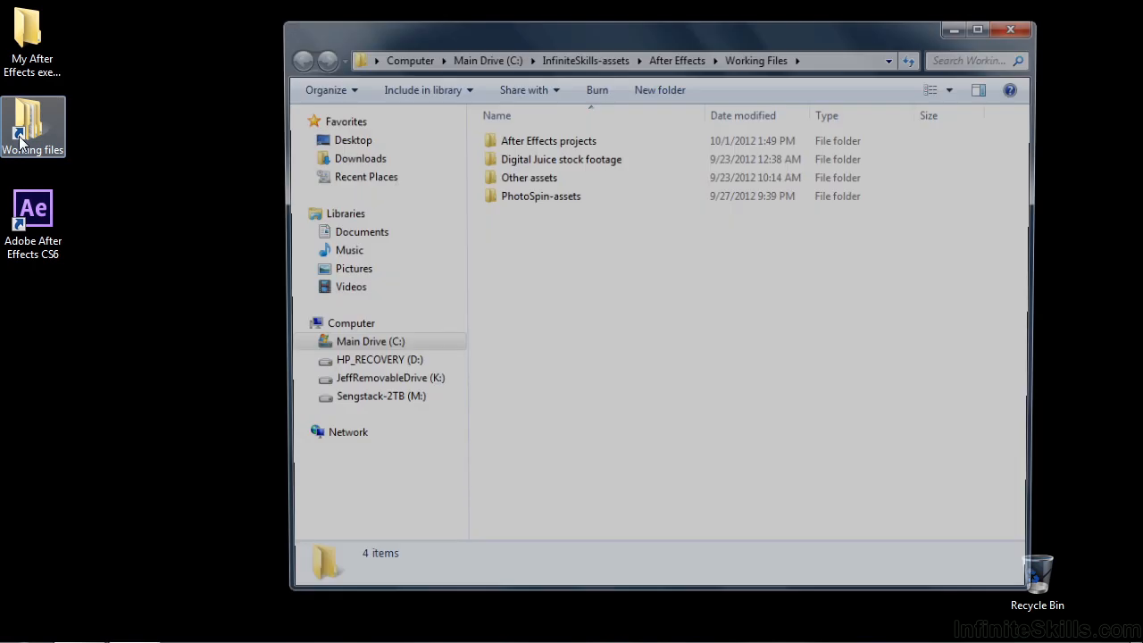
{"action": "double_click", "coordinate": [490, 144]}
{"action": "scroll", "coordinate": [604, 447], "scroll_direction": "down", "scroll_amount": 15}
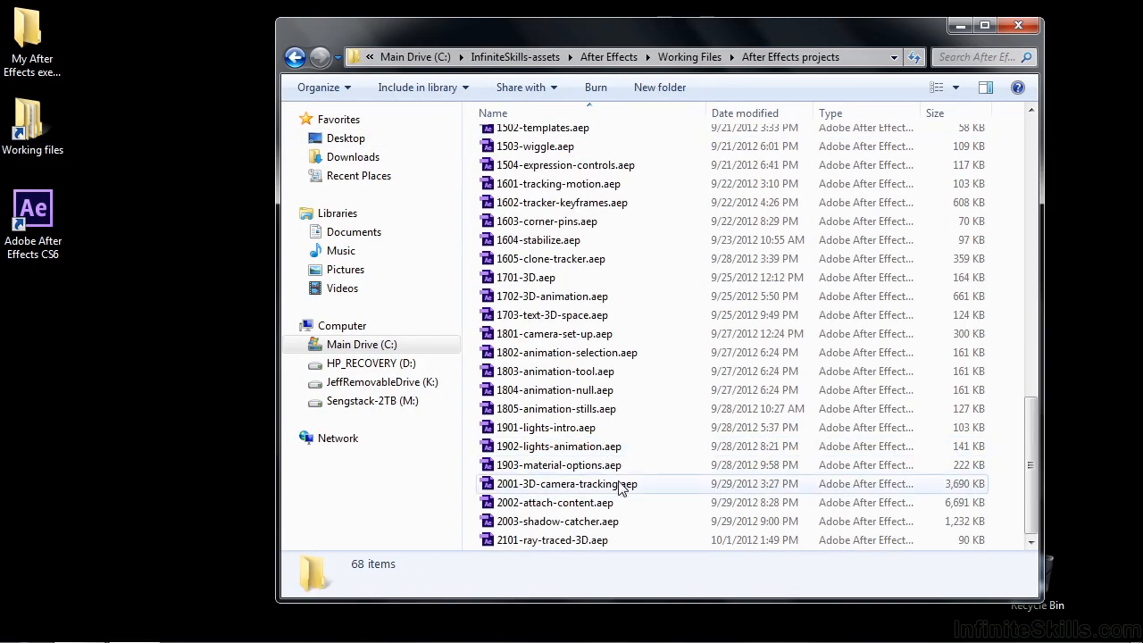
{"action": "double_click", "coordinate": [559, 541]}
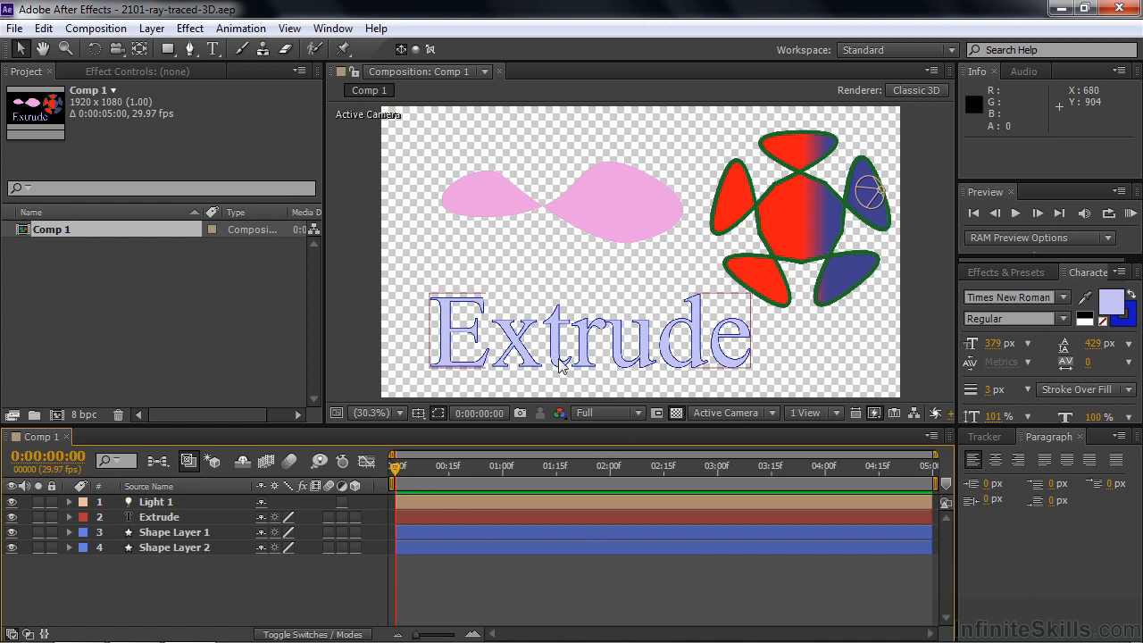
Make the Extrude text layer 3D and bring up the advanced composition settings of Comp 1
{"action": "left_click", "coordinate": [355, 517]}
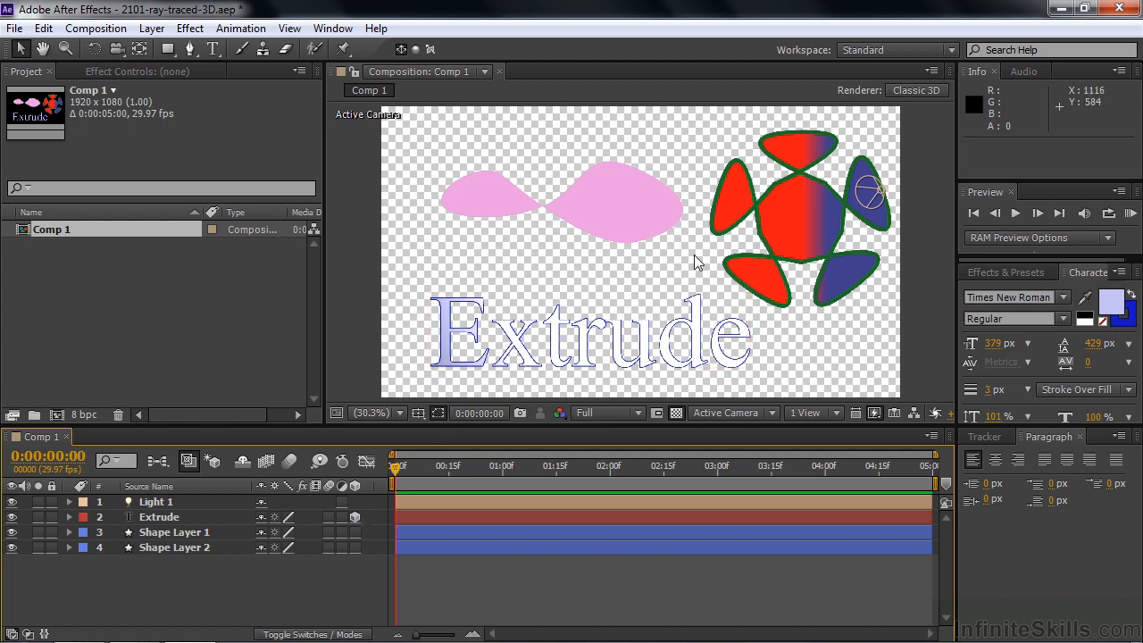
{"action": "left_click", "coordinate": [920, 90]}
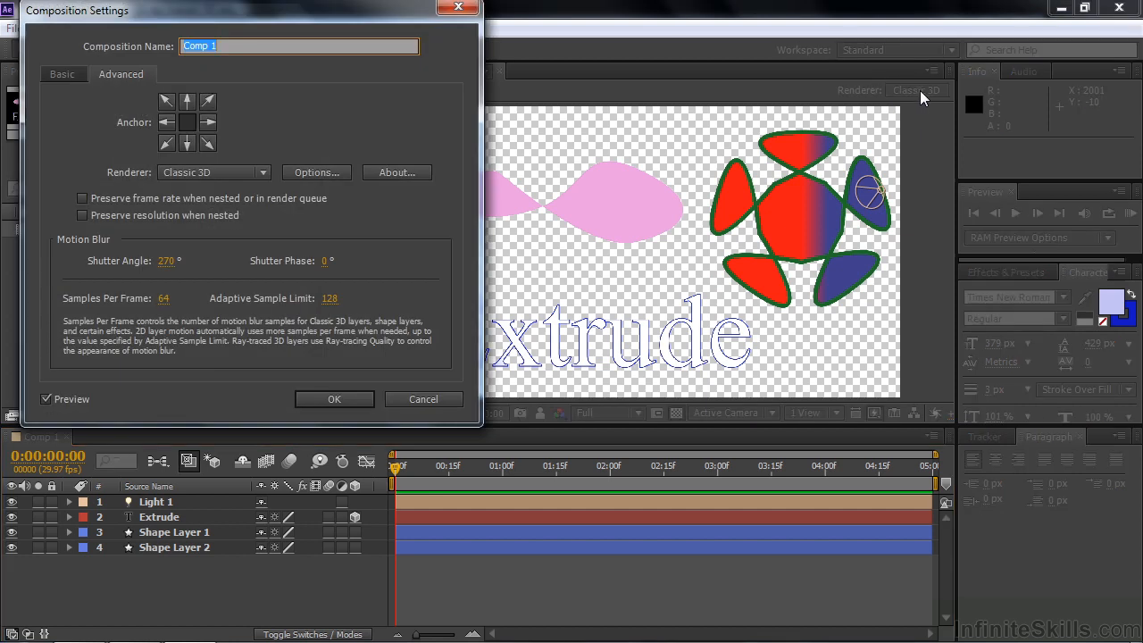
{"action": "left_click", "coordinate": [53, 74]}
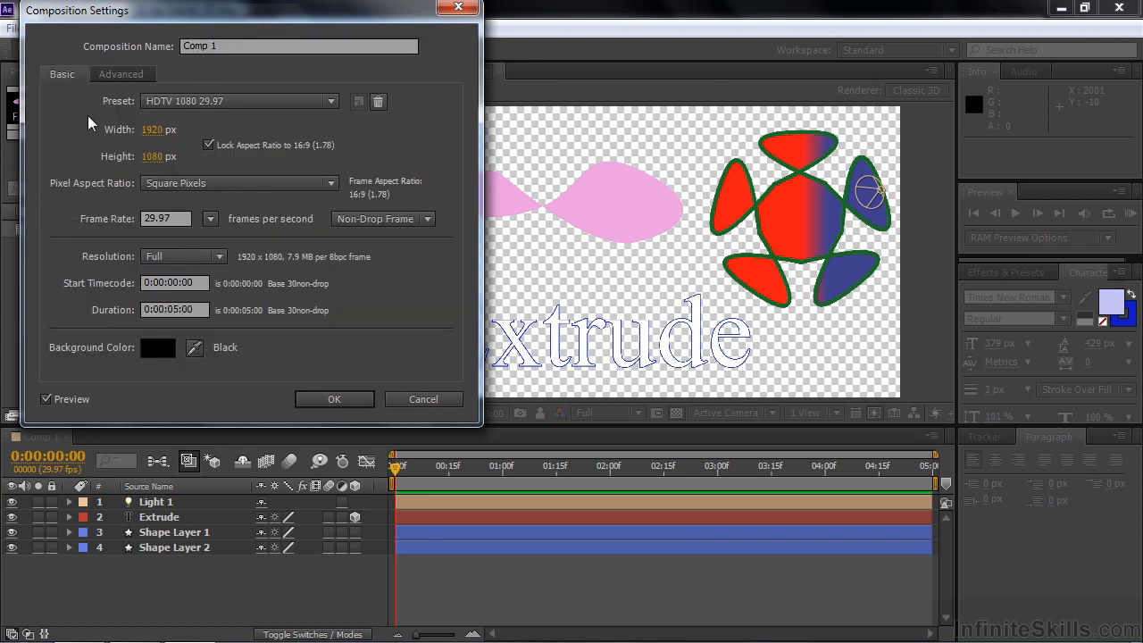
{"action": "left_click", "coordinate": [109, 75]}
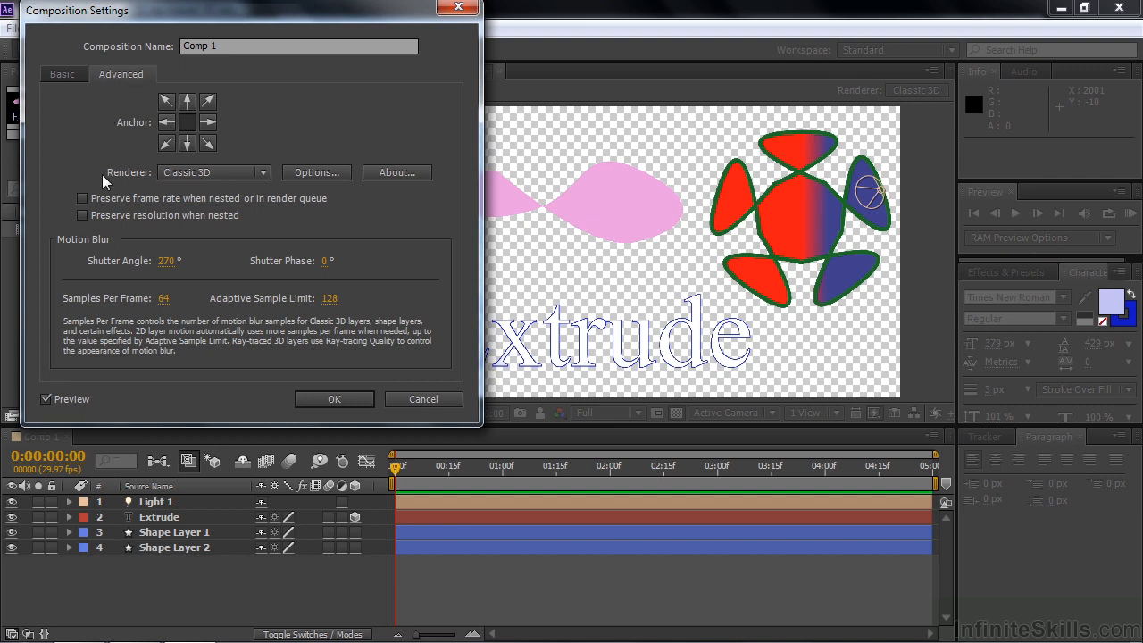
Set the composition's renderer to Ray-traced 3D and accept the alert about its features
{"action": "left_click", "coordinate": [262, 172]}
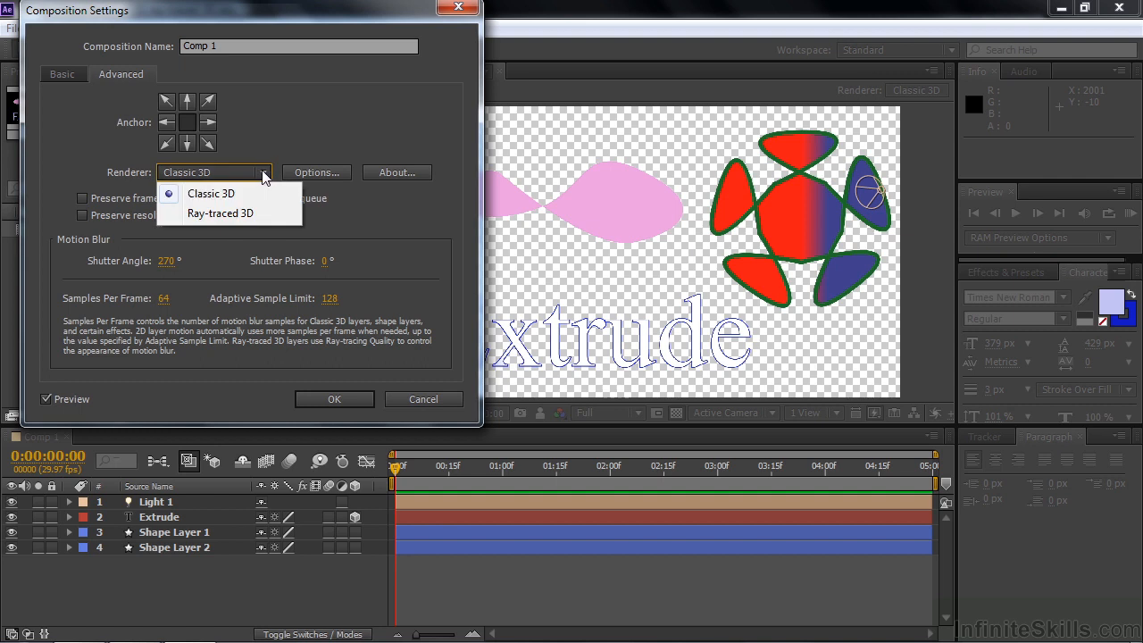
{"action": "left_click", "coordinate": [260, 192]}
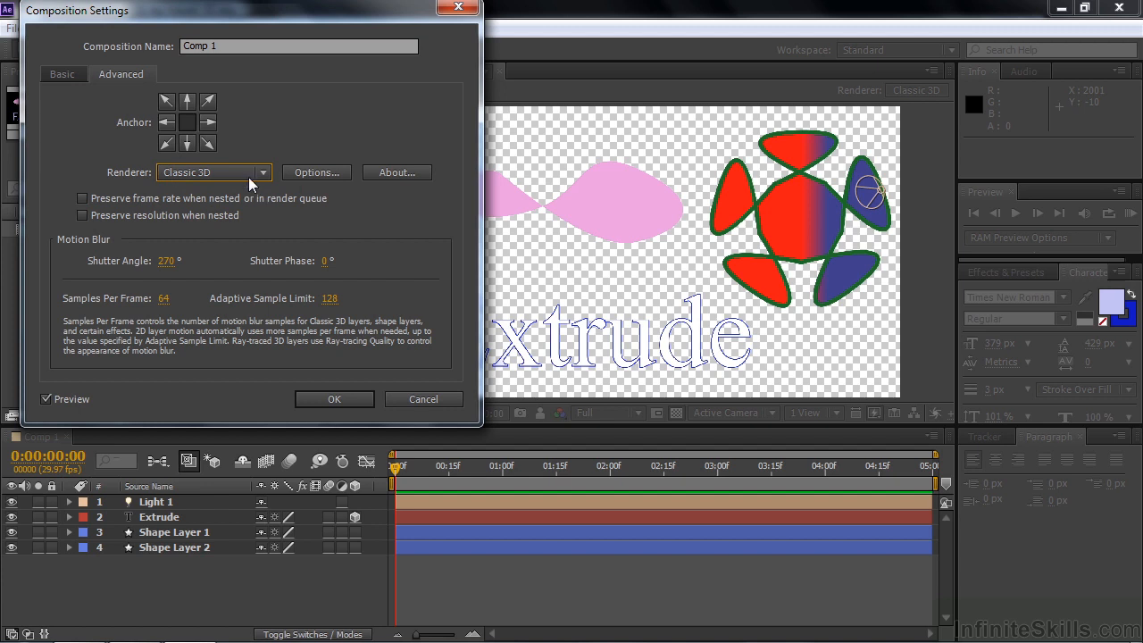
{"action": "left_click", "coordinate": [263, 173]}
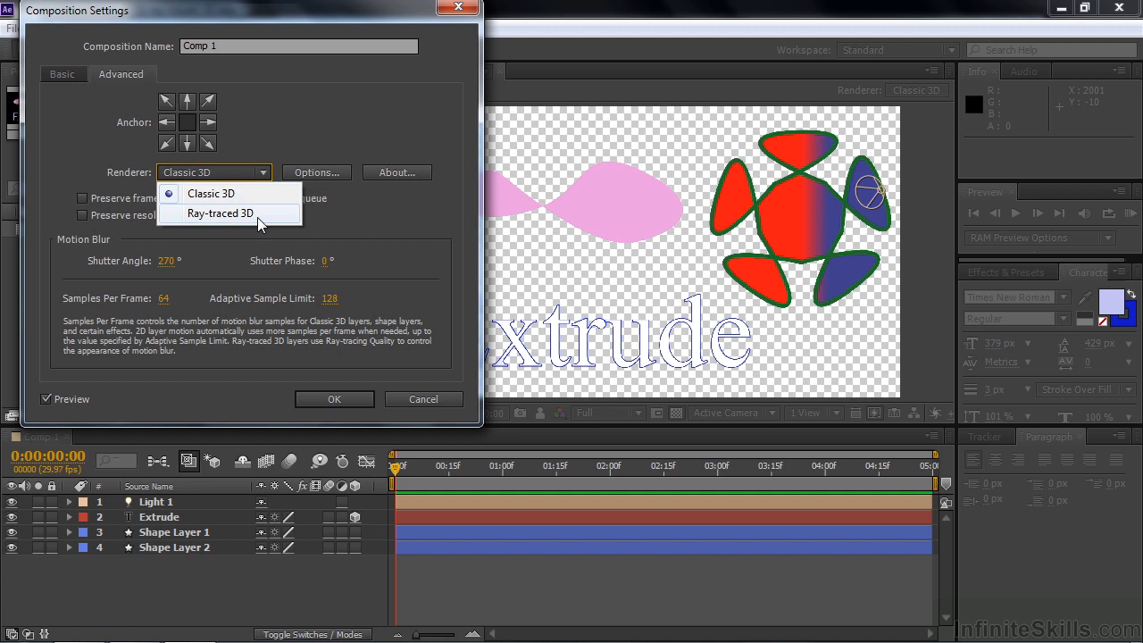
{"action": "left_click", "coordinate": [256, 196]}
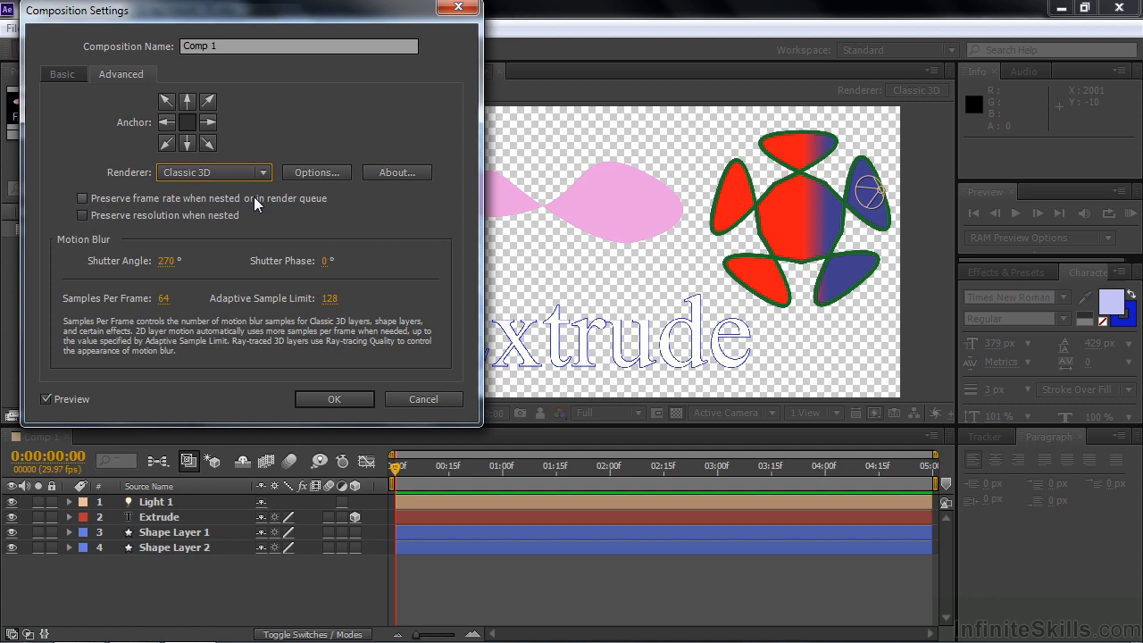
{"action": "left_click", "coordinate": [265, 173]}
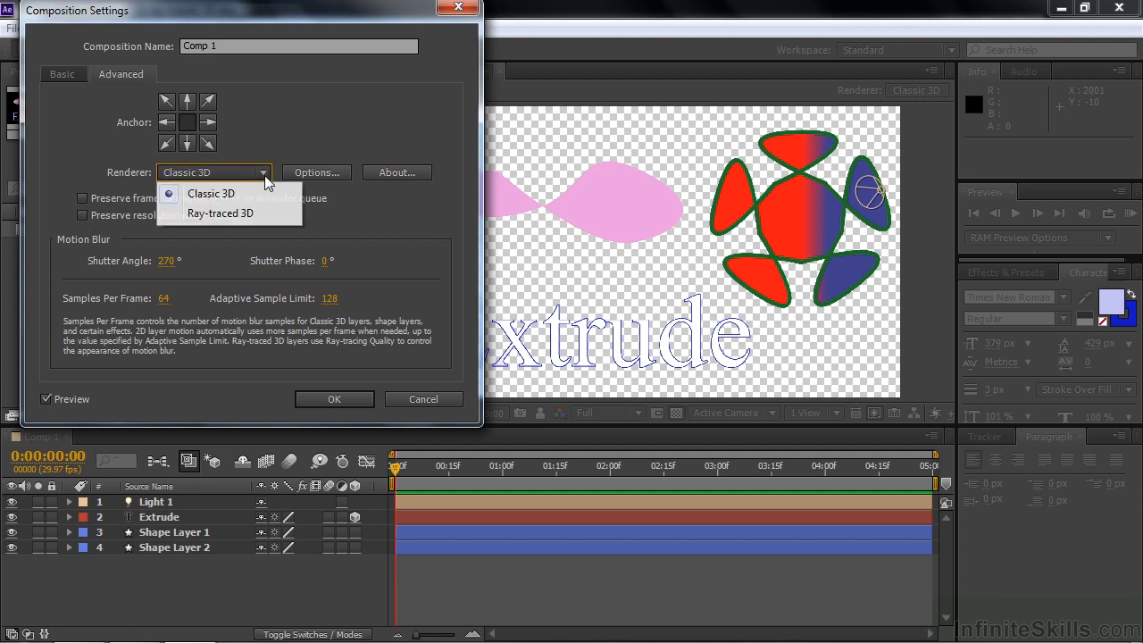
{"action": "left_click", "coordinate": [243, 214]}
{"action": "left_click", "coordinate": [330, 403]}
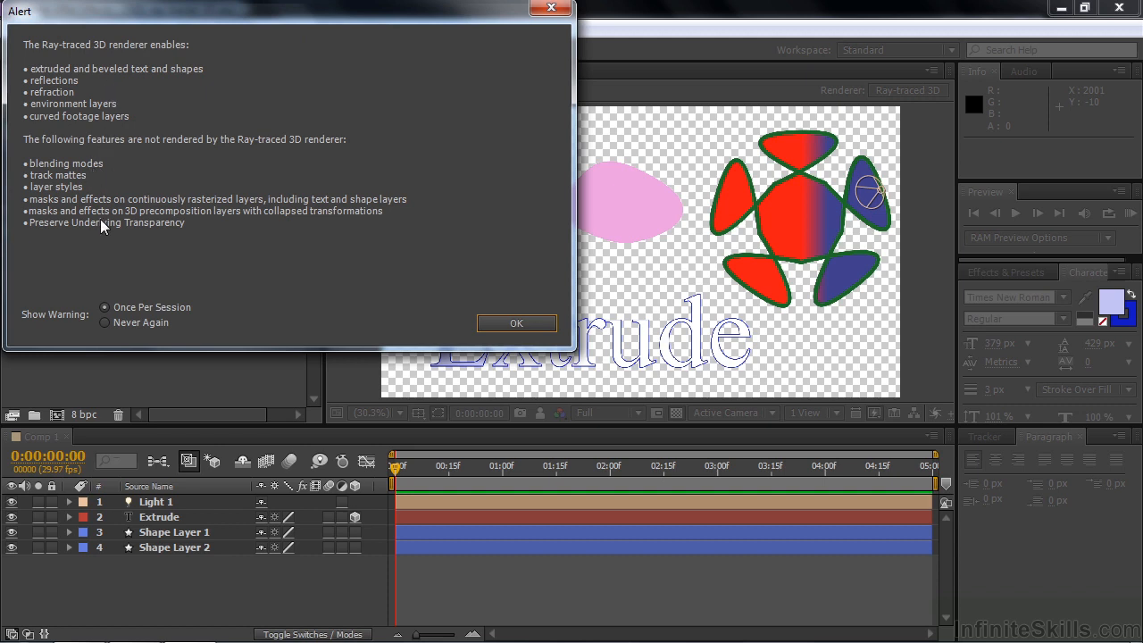
{"action": "left_click", "coordinate": [508, 324]}
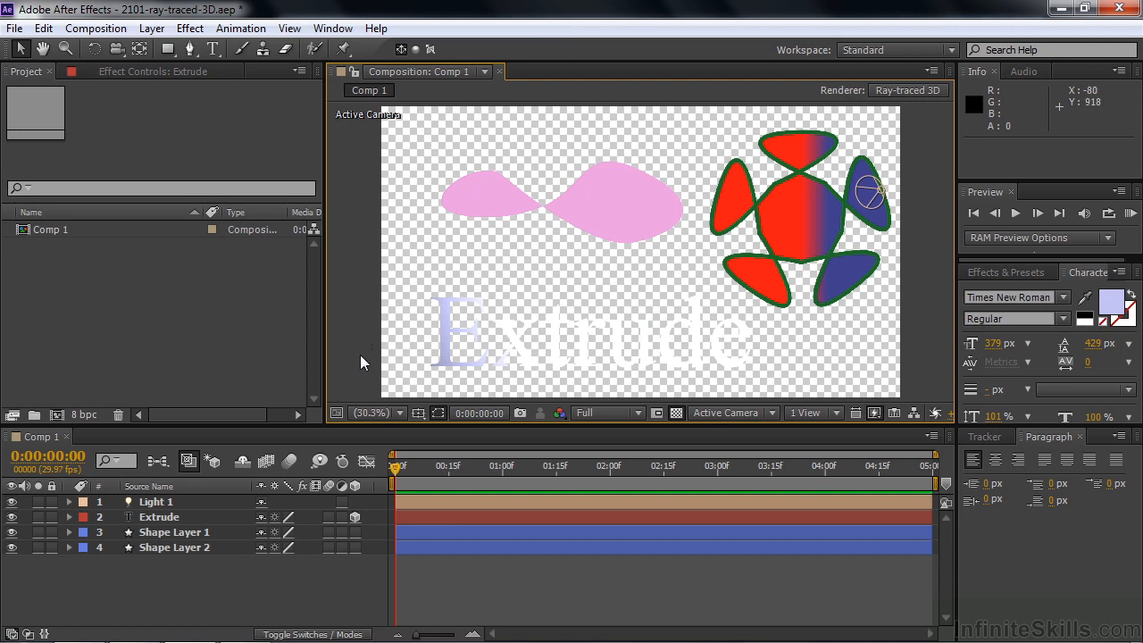
Turn 3D off and back on for the Extrude layer, and rotate its text to an orientation of about 33°, 303°, 18°
{"action": "left_click", "coordinate": [352, 517]}
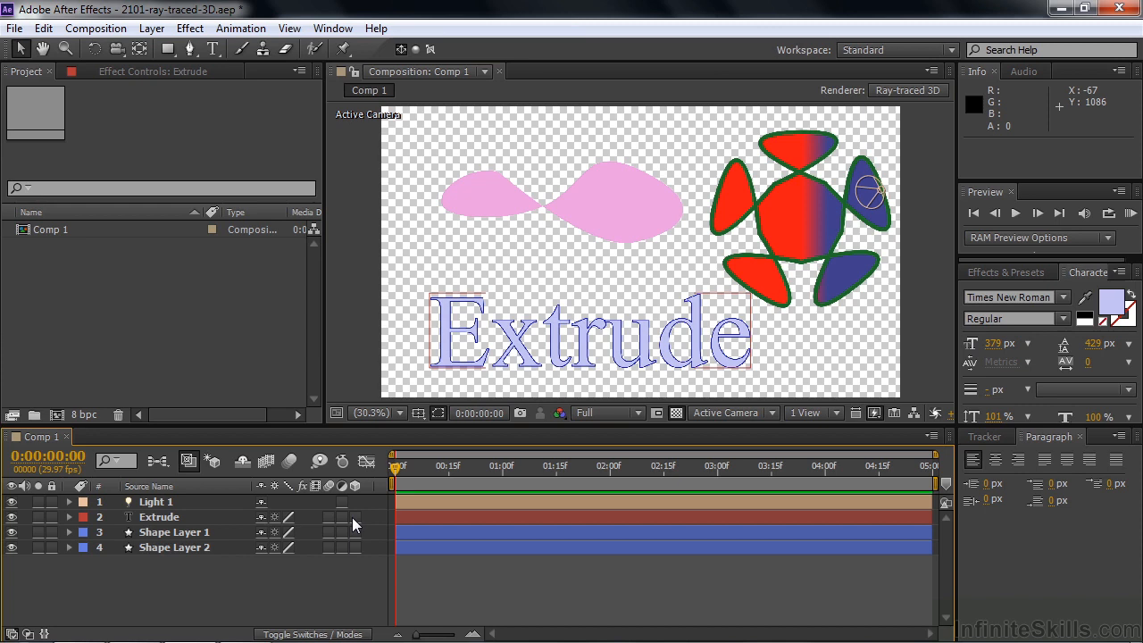
{"action": "left_click", "coordinate": [354, 516]}
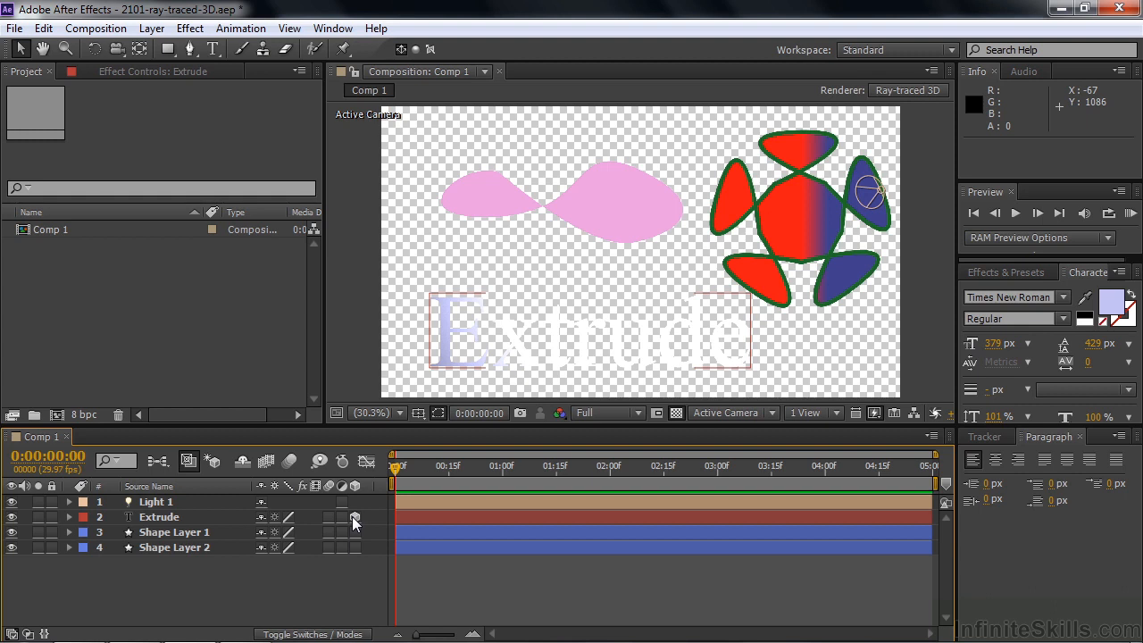
{"action": "key", "text": "w"}
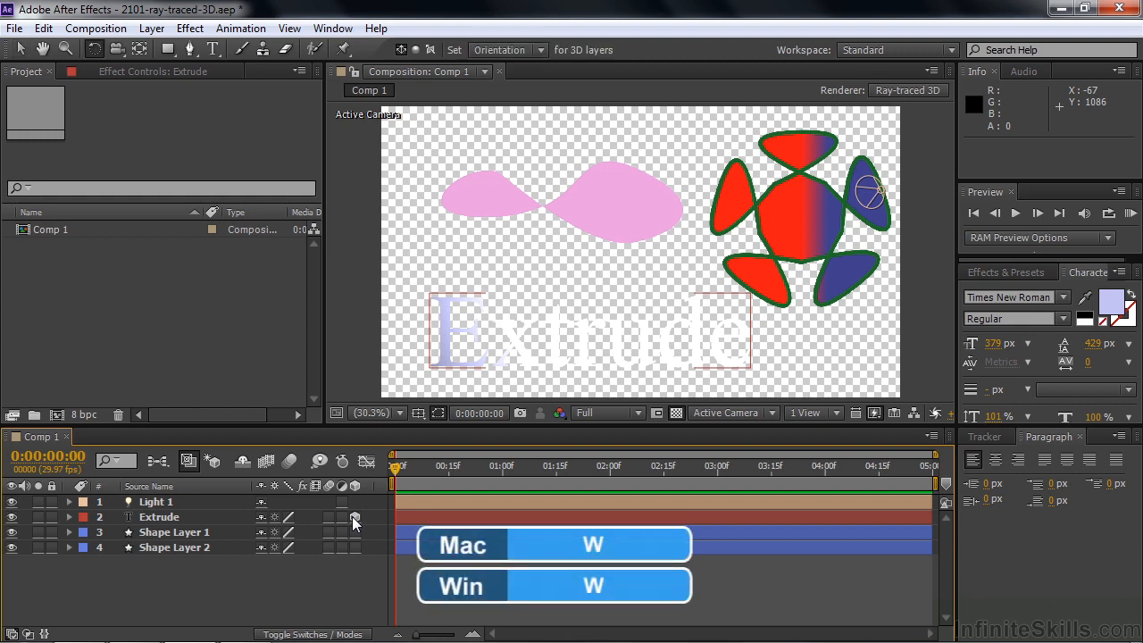
{"action": "left_click_drag", "start_coordinate": [523, 352], "coordinate": [540, 357]}
{"action": "key", "text": "ctrl+z"}
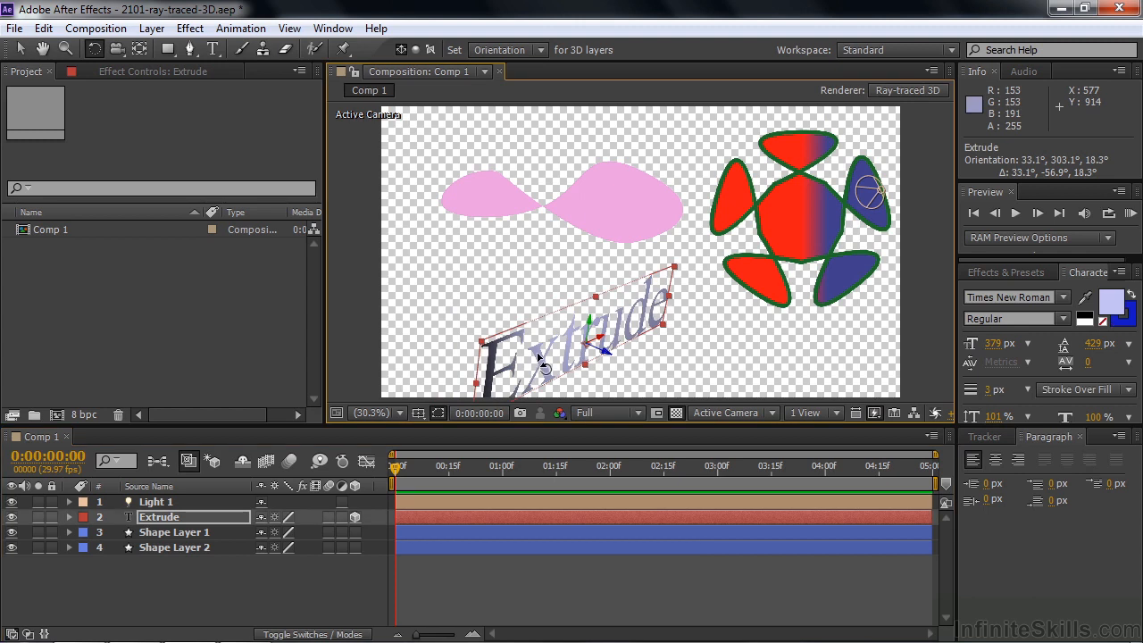
Extrude the text by setting the Extrude layer's Extrusion Depth to 94
{"action": "left_click", "coordinate": [68, 516]}
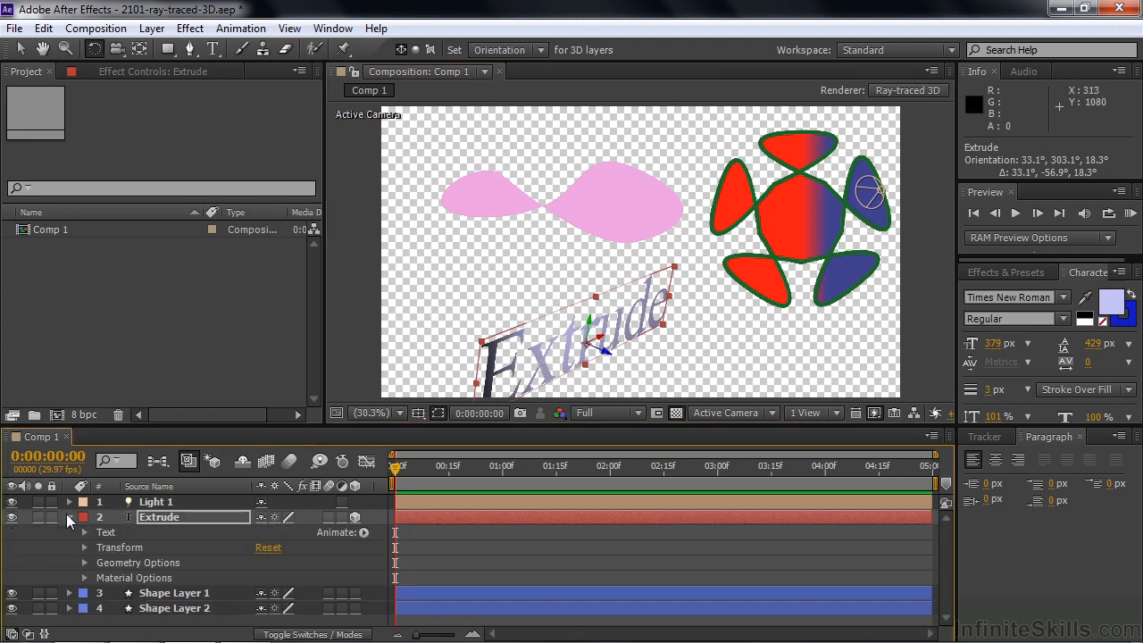
{"action": "left_click", "coordinate": [85, 561]}
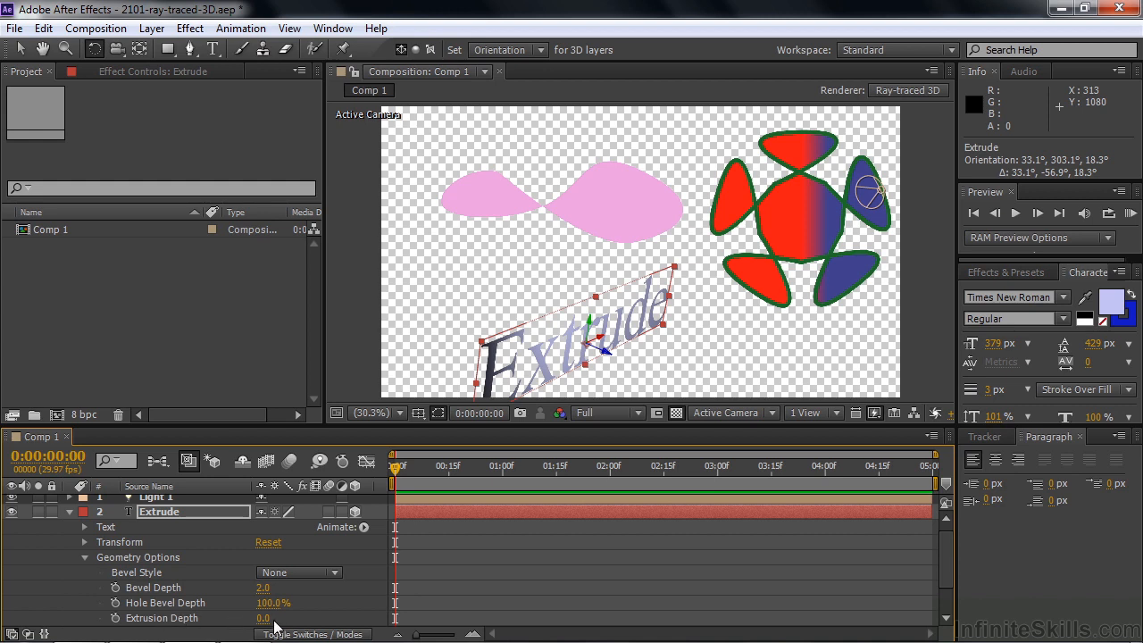
{"action": "left_click_drag", "start_coordinate": [263, 618], "coordinate": [373, 639]}
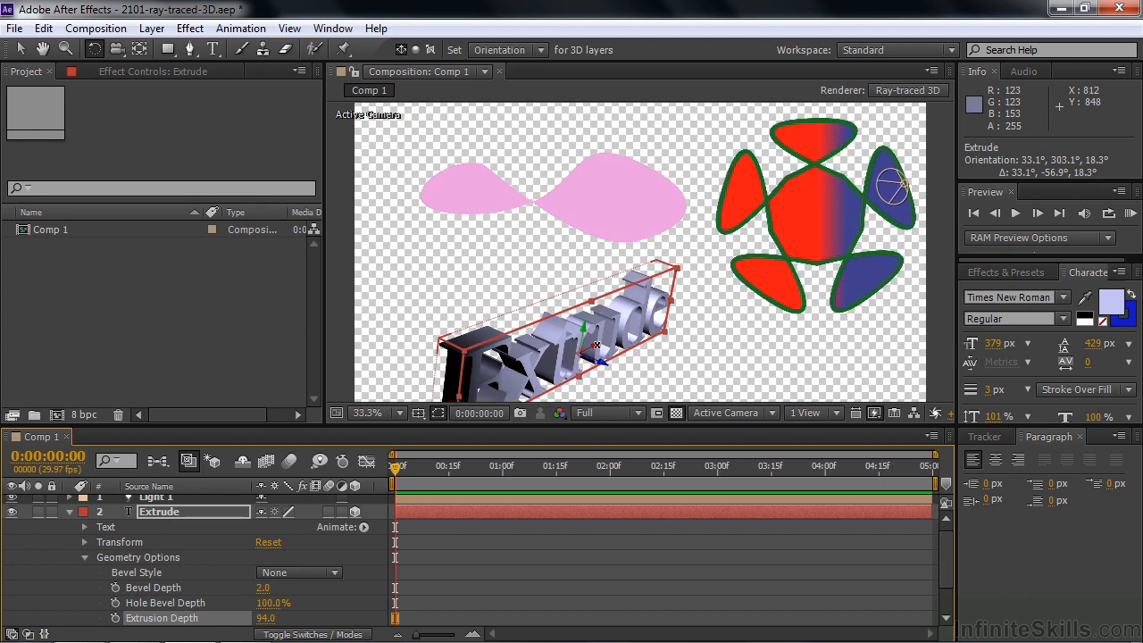
Rotate the extruded text to an orientation of about 23°, 309°, 13°
{"action": "key", "text": "slash"}
{"action": "key", "text": "h"}
{"action": "left_click_drag", "start_coordinate": [596, 344], "coordinate": [790, 137]}
{"action": "mouse_move", "coordinate": [724, 258]}
{"action": "left_mouse_down"}
{"action": "mouse_move", "coordinate": [775, 221]}
{"action": "mouse_move", "coordinate": [765, 201]}
{"action": "mouse_move", "coordinate": [758, 213]}
{"action": "mouse_move", "coordinate": [783, 230]}
{"action": "mouse_move", "coordinate": [777, 215]}
{"action": "left_mouse_up"}
{"action": "key", "text": "w"}
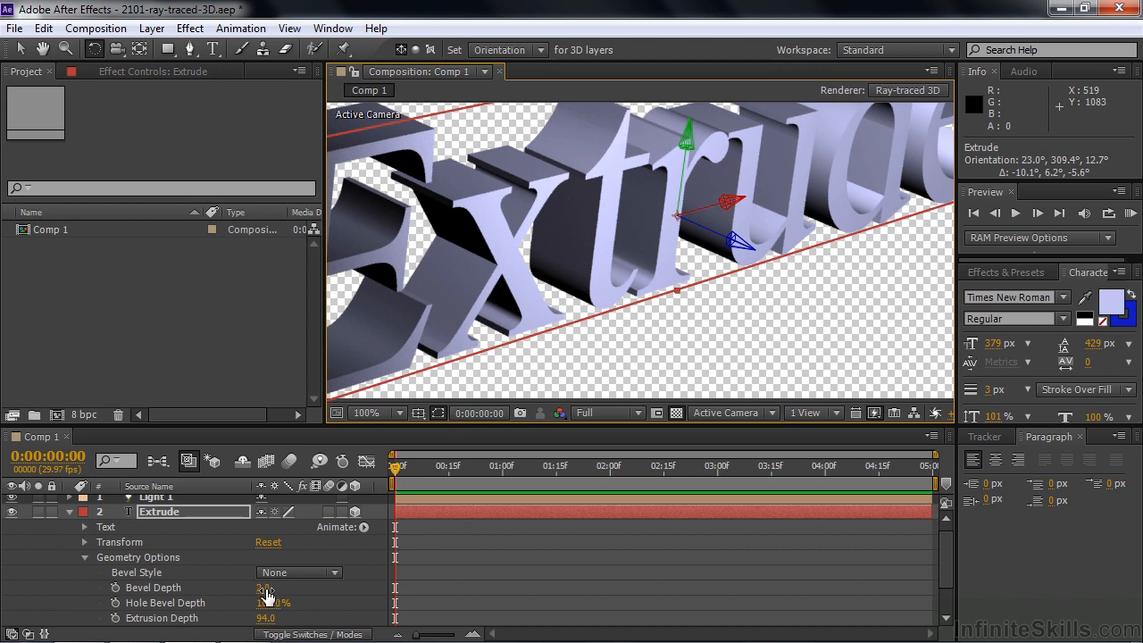
Give the extruded text an Angular bevel with a Bevel Depth of 5.2, and remove its blue stroke
{"action": "left_click", "coordinate": [334, 573]}
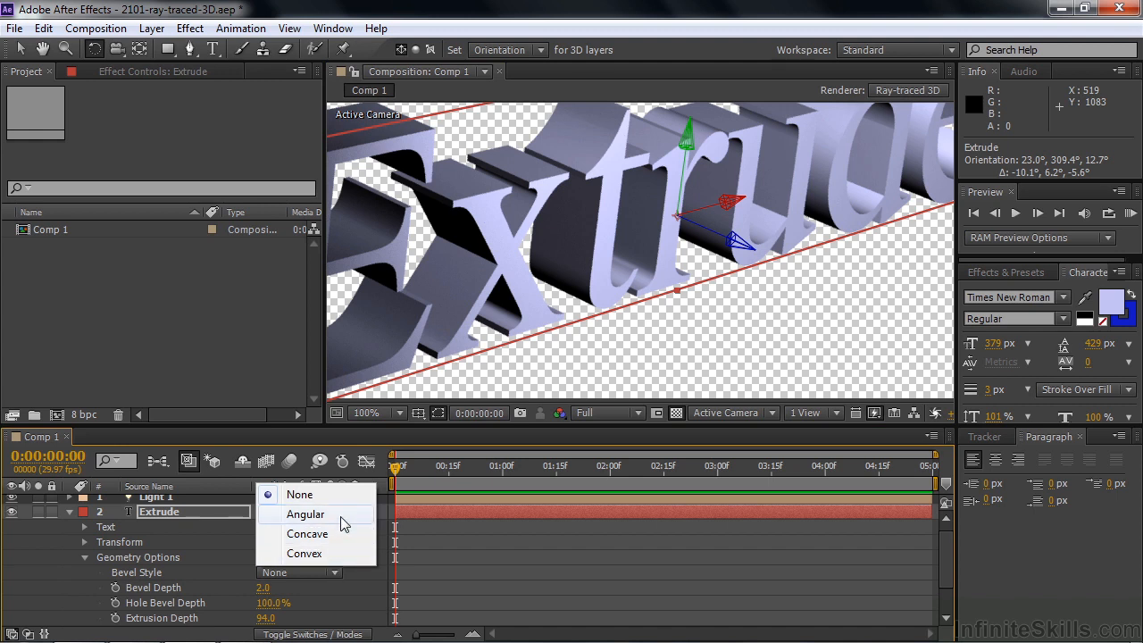
{"action": "left_click", "coordinate": [305, 514]}
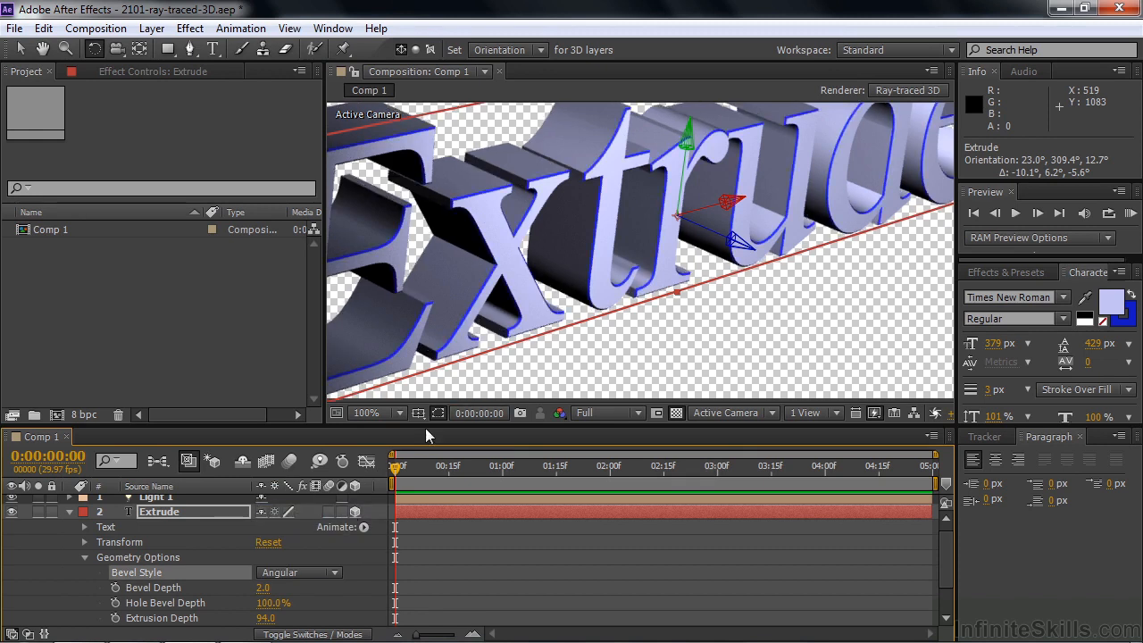
{"action": "left_click_drag", "start_coordinate": [263, 587], "coordinate": [282, 591]}
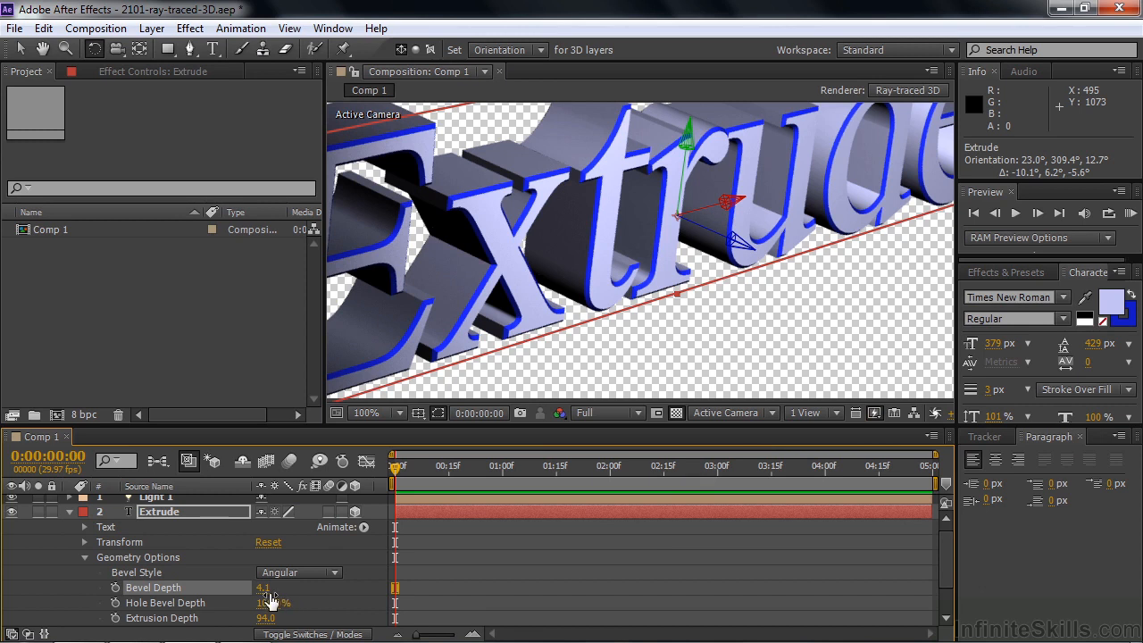
{"action": "left_click_drag", "start_coordinate": [268, 587], "coordinate": [317, 592]}
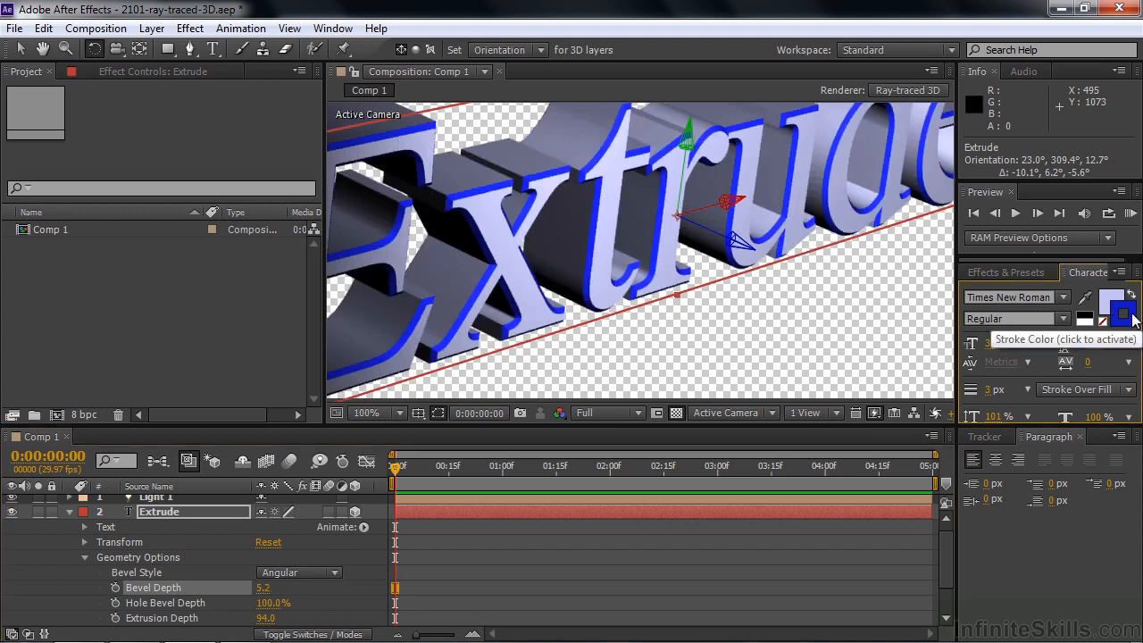
{"action": "left_click", "coordinate": [1103, 322]}
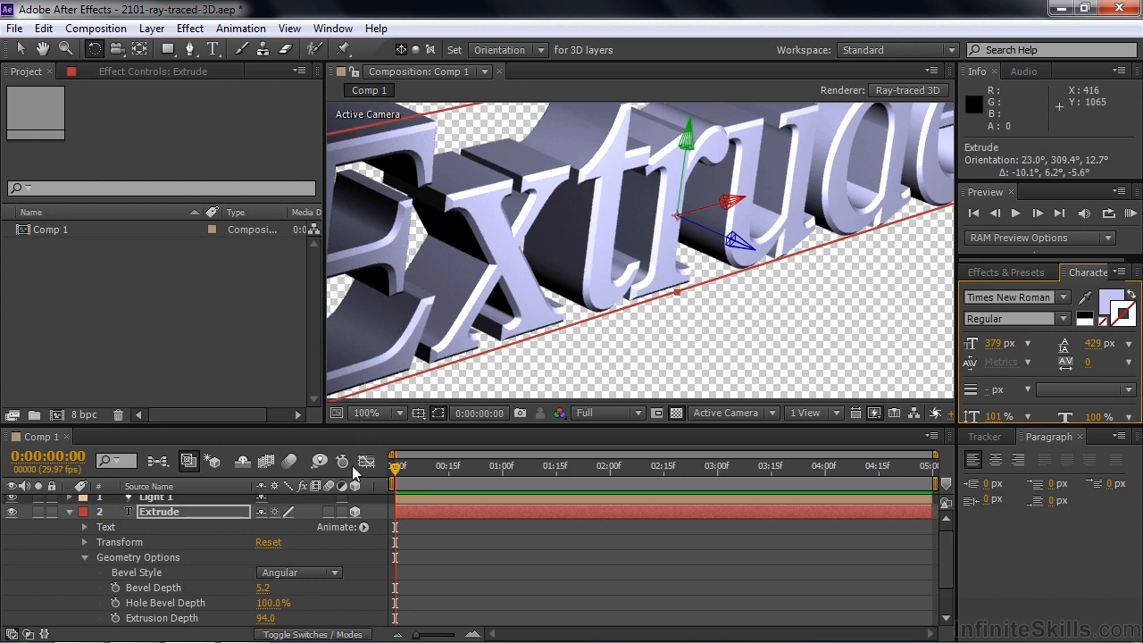
Try the Convex bevel style, change it to Concave, and rotate the text to an orientation of about 33°, 297°, 25°
{"action": "left_click", "coordinate": [336, 574]}
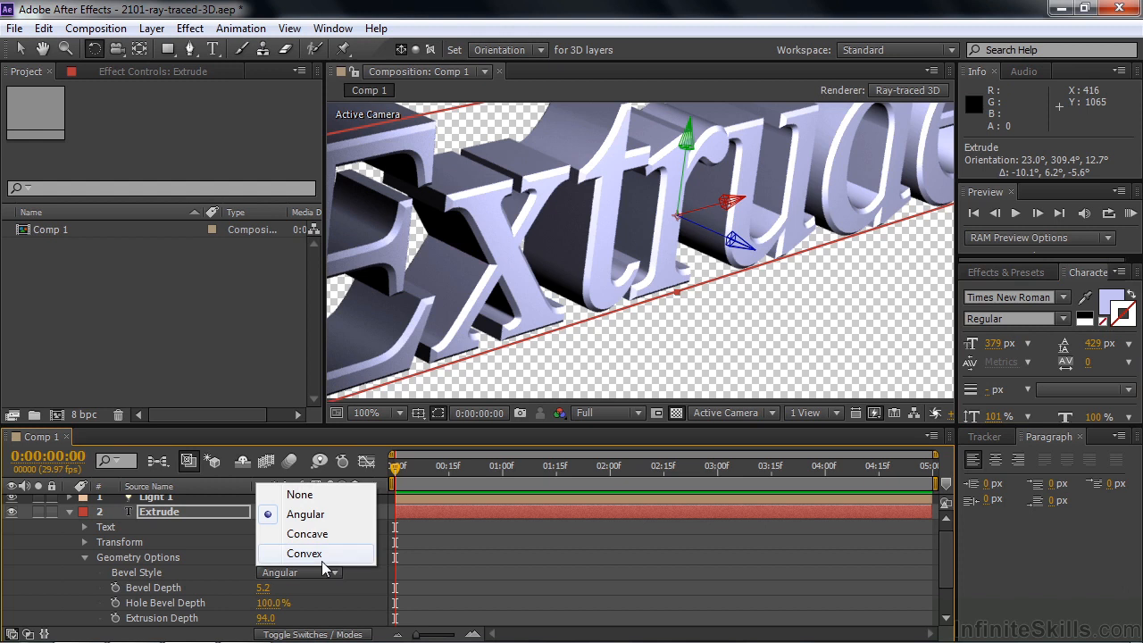
{"action": "left_click", "coordinate": [315, 555]}
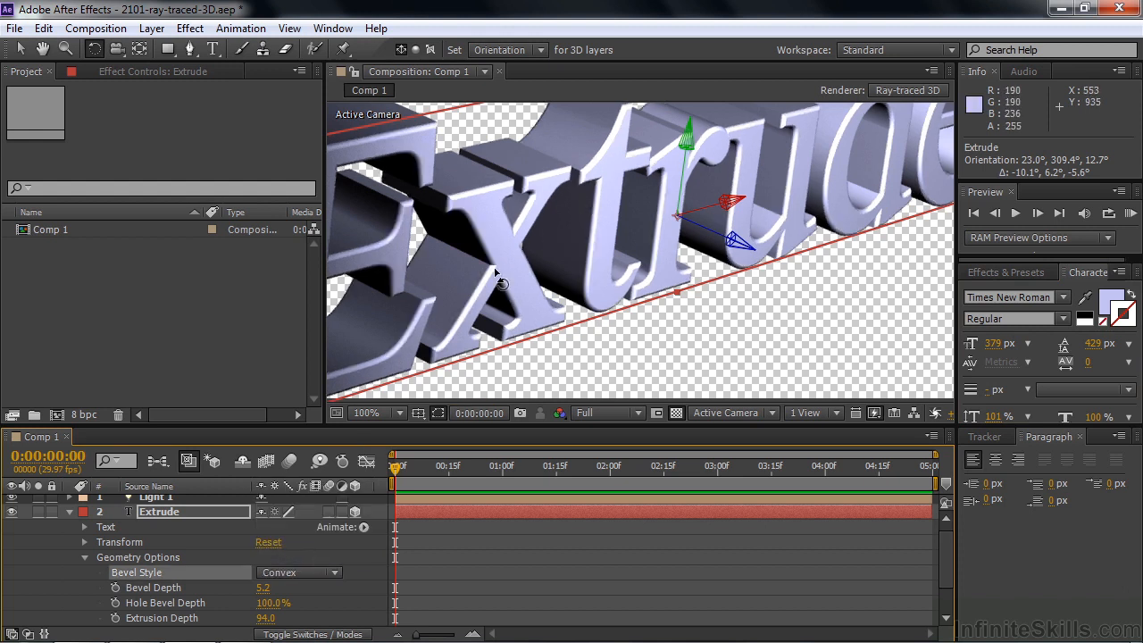
{"action": "left_click", "coordinate": [334, 571]}
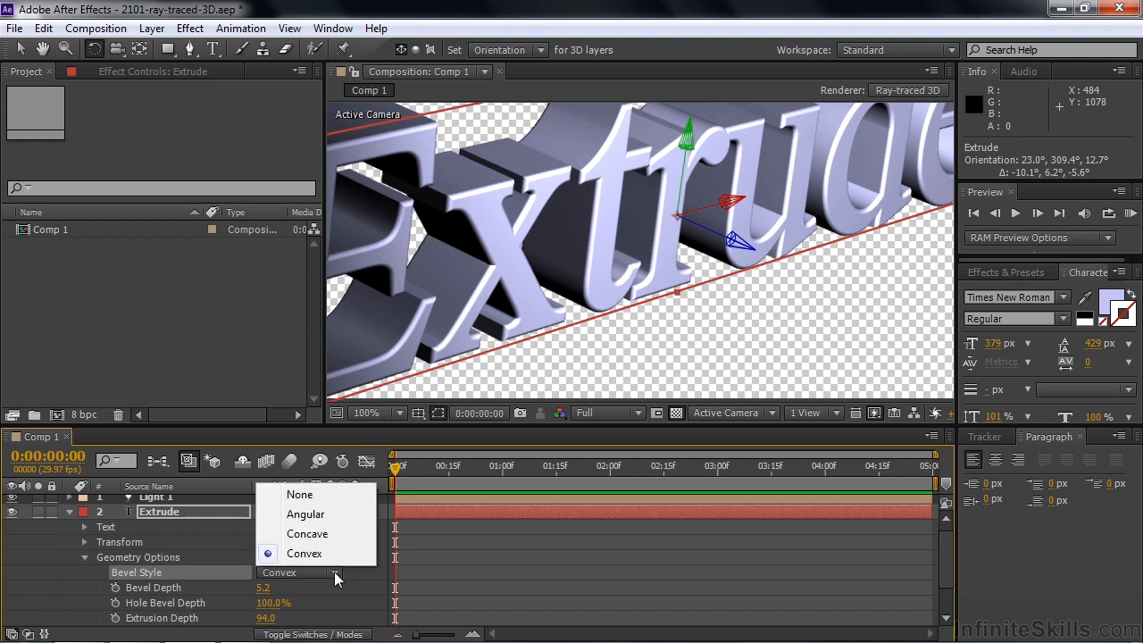
{"action": "left_click", "coordinate": [327, 537]}
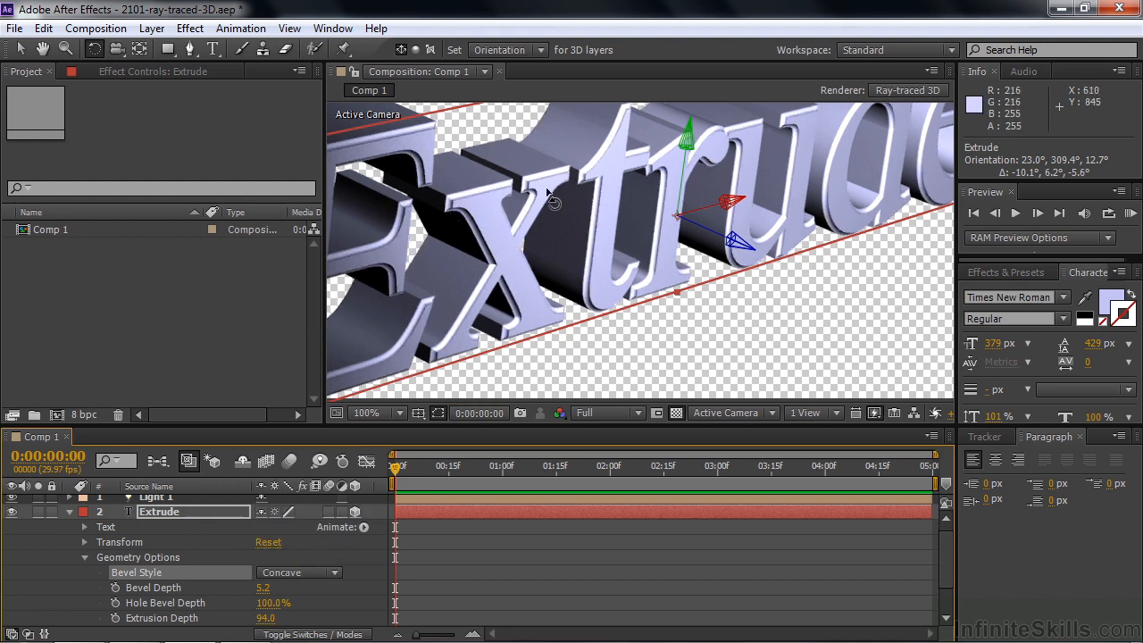
{"action": "left_click_drag", "start_coordinate": [537, 220], "coordinate": [545, 222]}
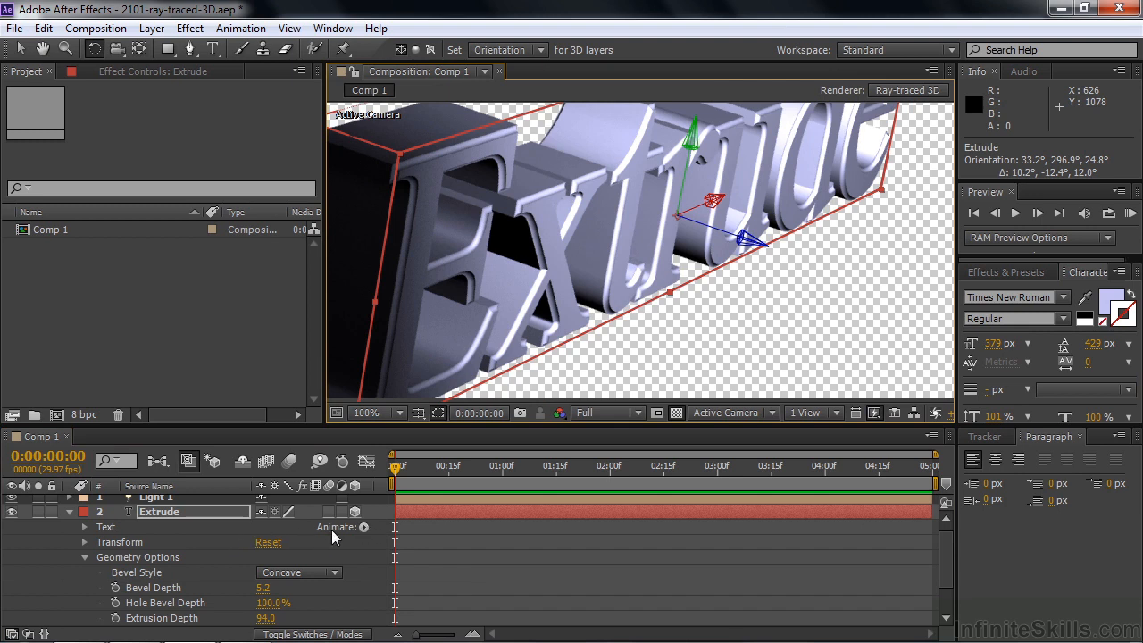
Add a Side Color text animator to the Extrude layer
{"action": "left_click", "coordinate": [362, 527]}
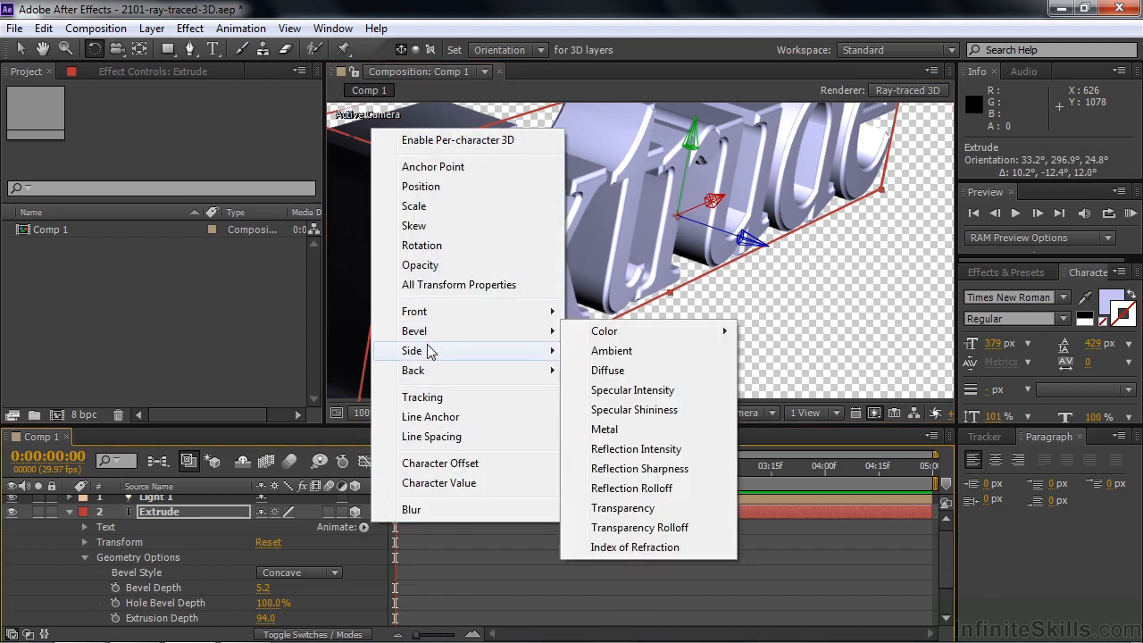
{"action": "mouse_move", "coordinate": [429, 370]}
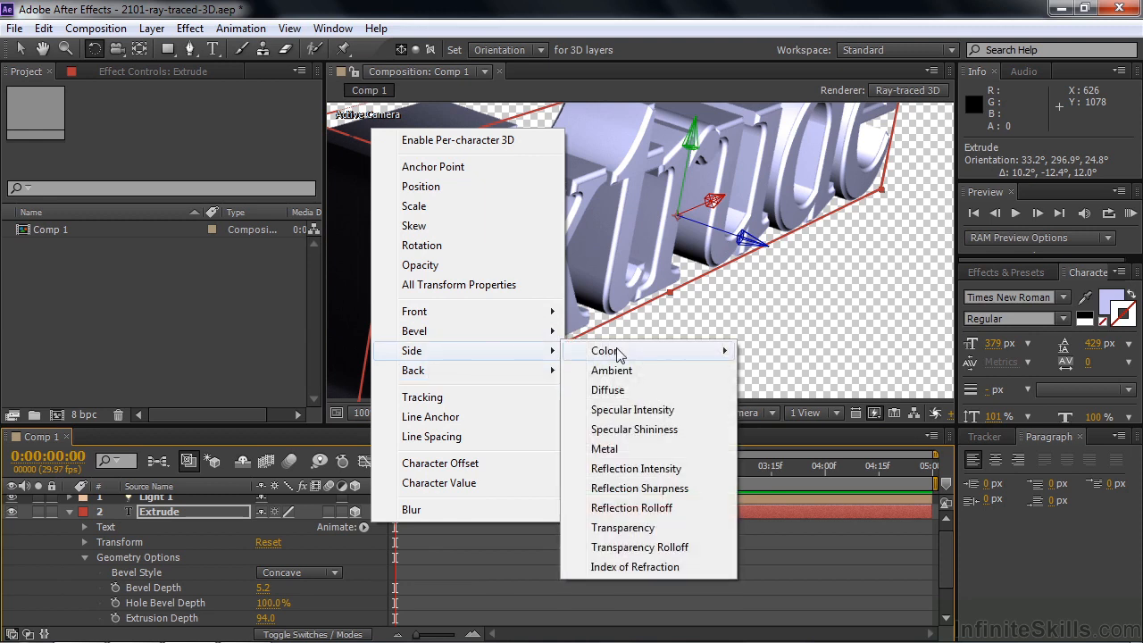
{"action": "mouse_move", "coordinate": [616, 350]}
{"action": "left_click", "coordinate": [773, 350]}
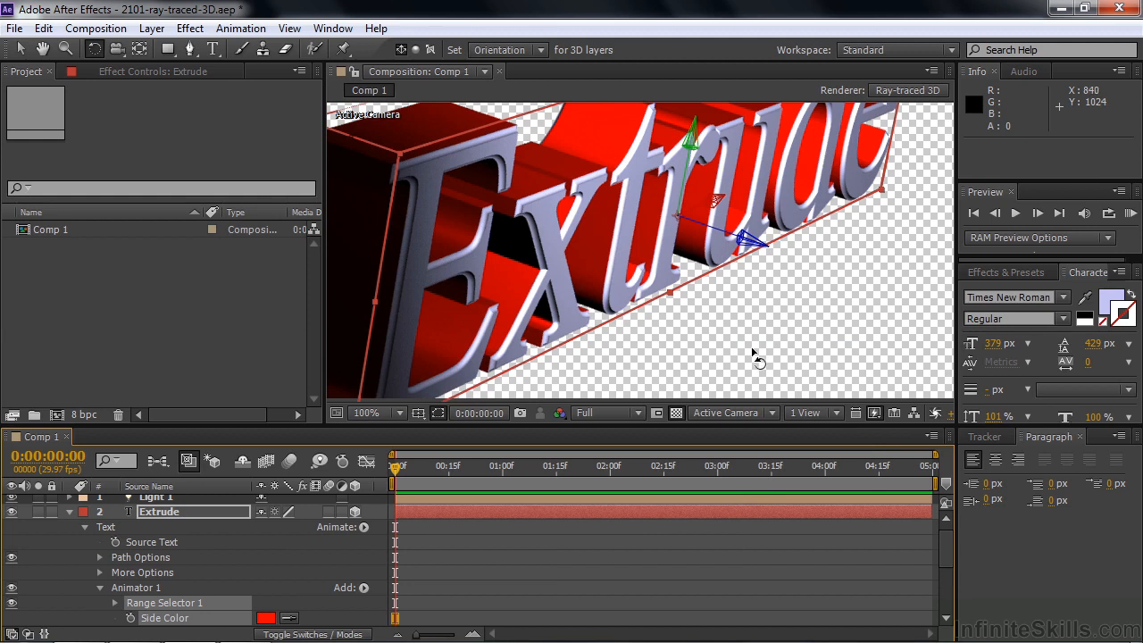
Set the Side Color of the Extrude layer's text animator to dark blue, 234D6B
{"action": "left_click", "coordinate": [265, 618]}
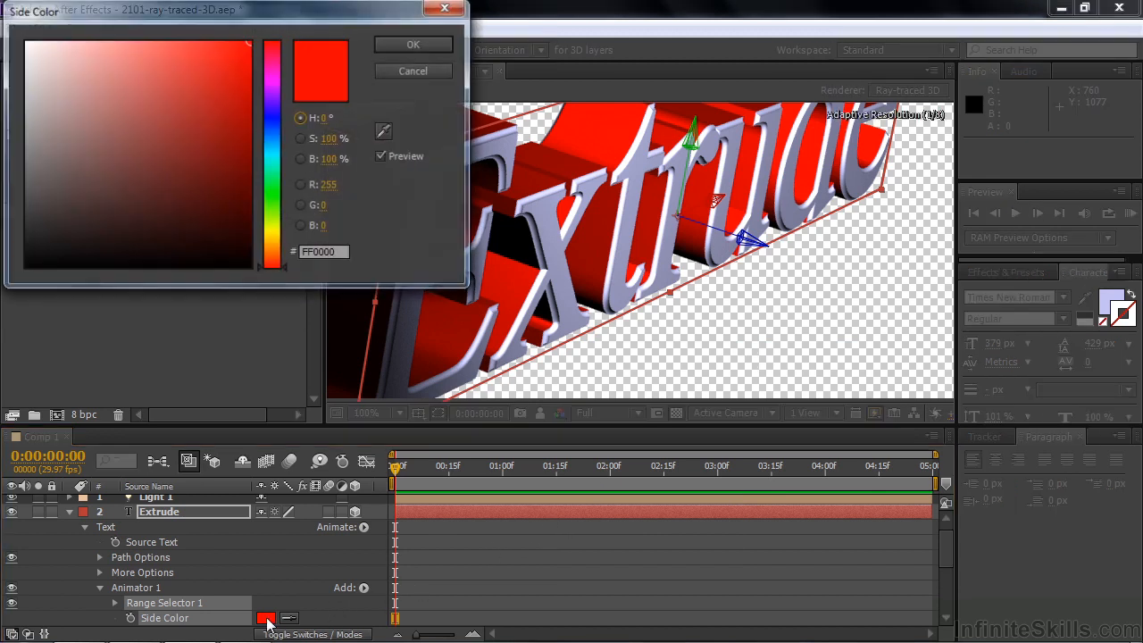
{"action": "left_click", "coordinate": [272, 139]}
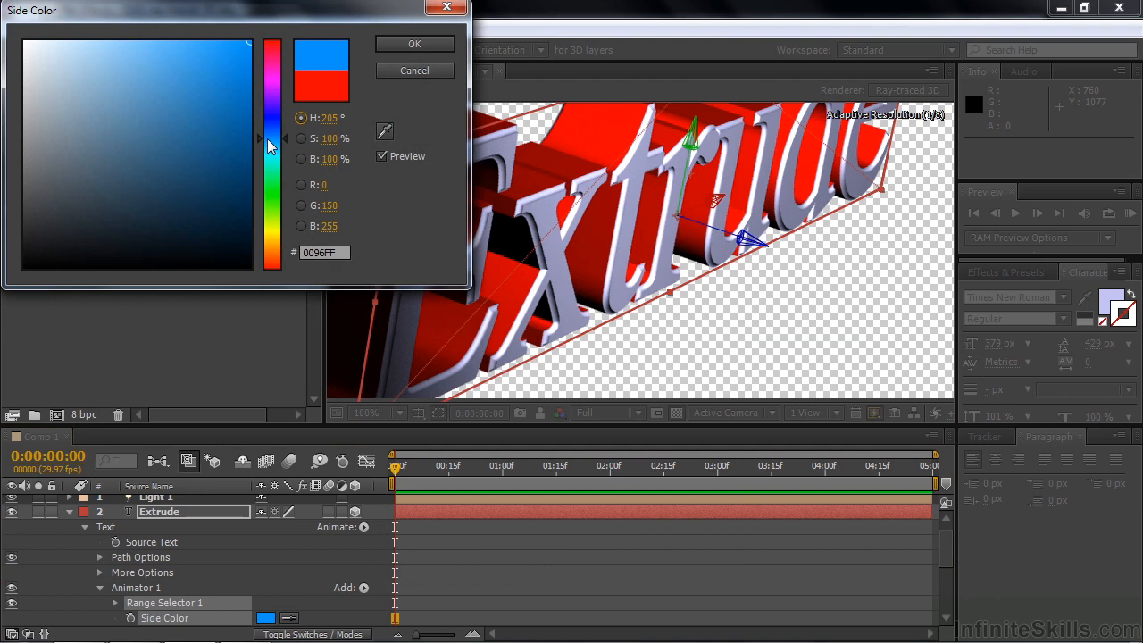
{"action": "left_click", "coordinate": [177, 172]}
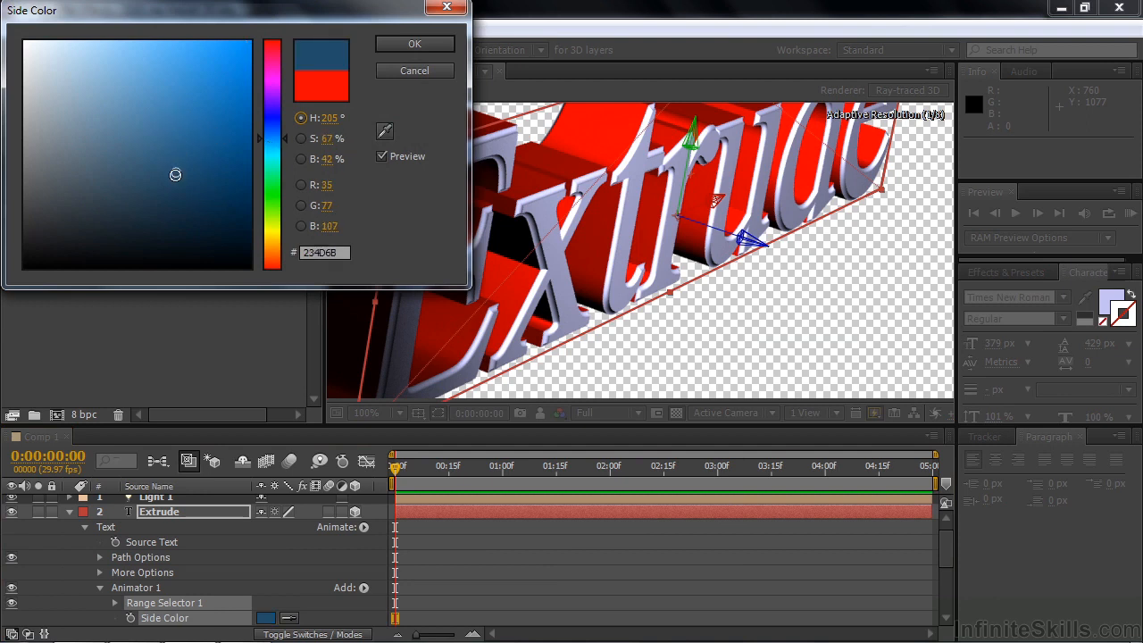
{"action": "left_click", "coordinate": [398, 46]}
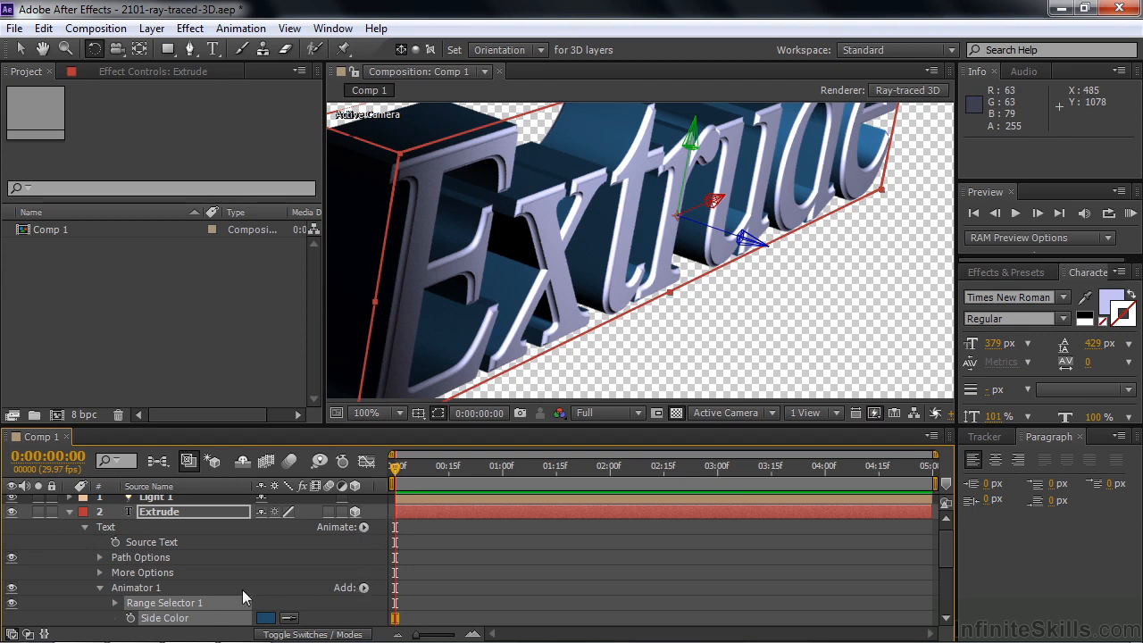
Add an RGB Bevel Color property to Animator 1 of the Extrude text layer
{"action": "left_click", "coordinate": [364, 591]}
{"action": "mouse_move", "coordinate": [415, 594]}
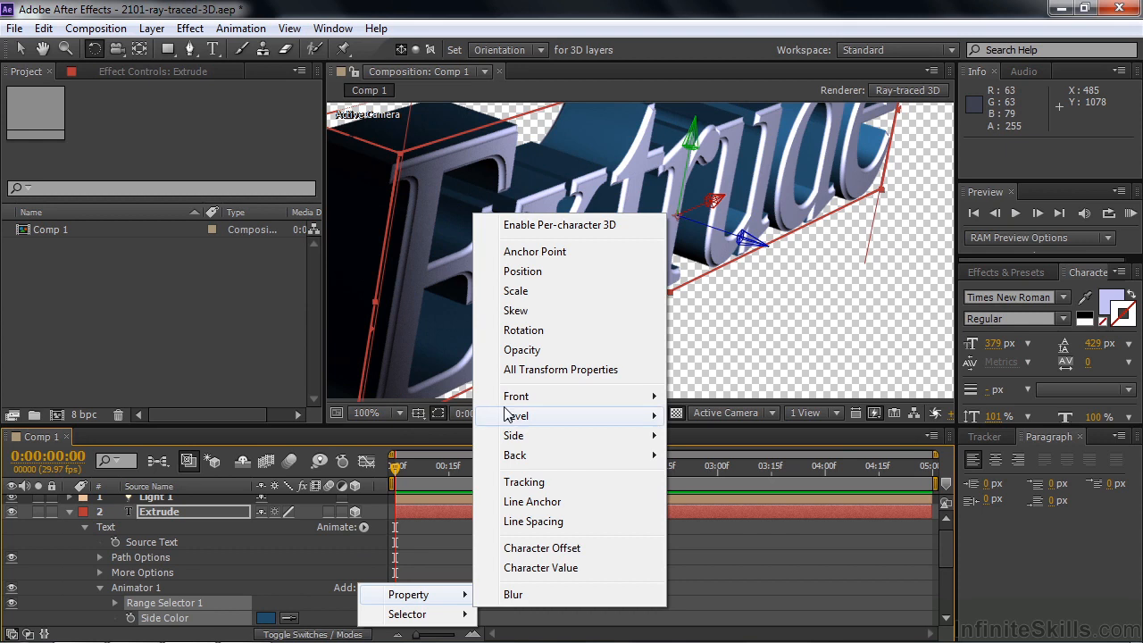
{"action": "mouse_move", "coordinate": [511, 423]}
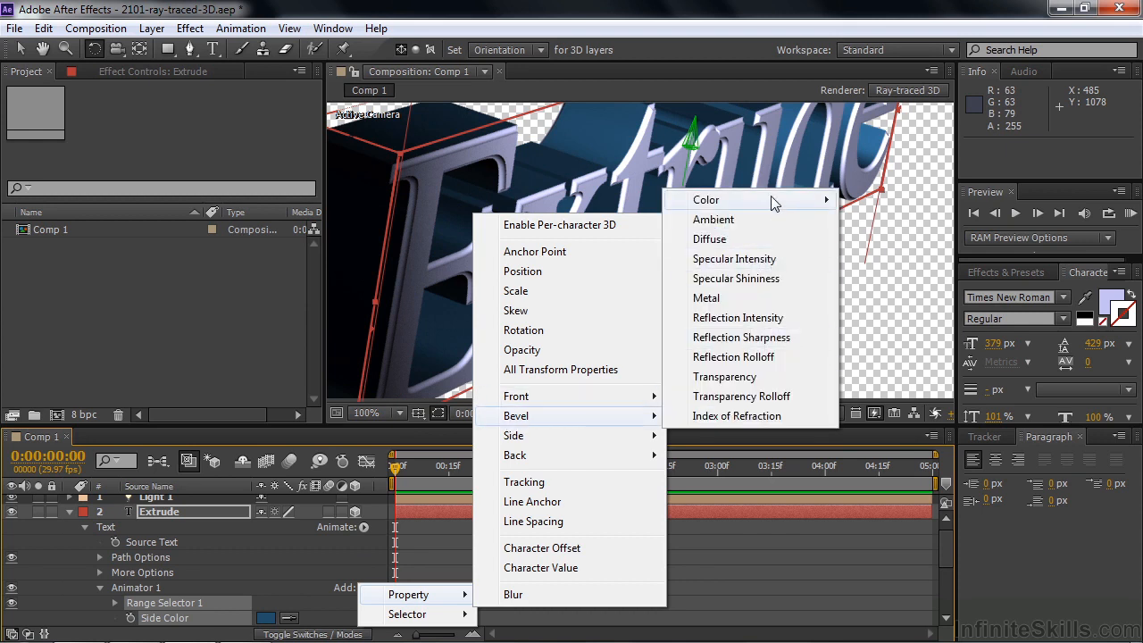
{"action": "mouse_move", "coordinate": [791, 202]}
{"action": "left_click", "coordinate": [874, 202]}
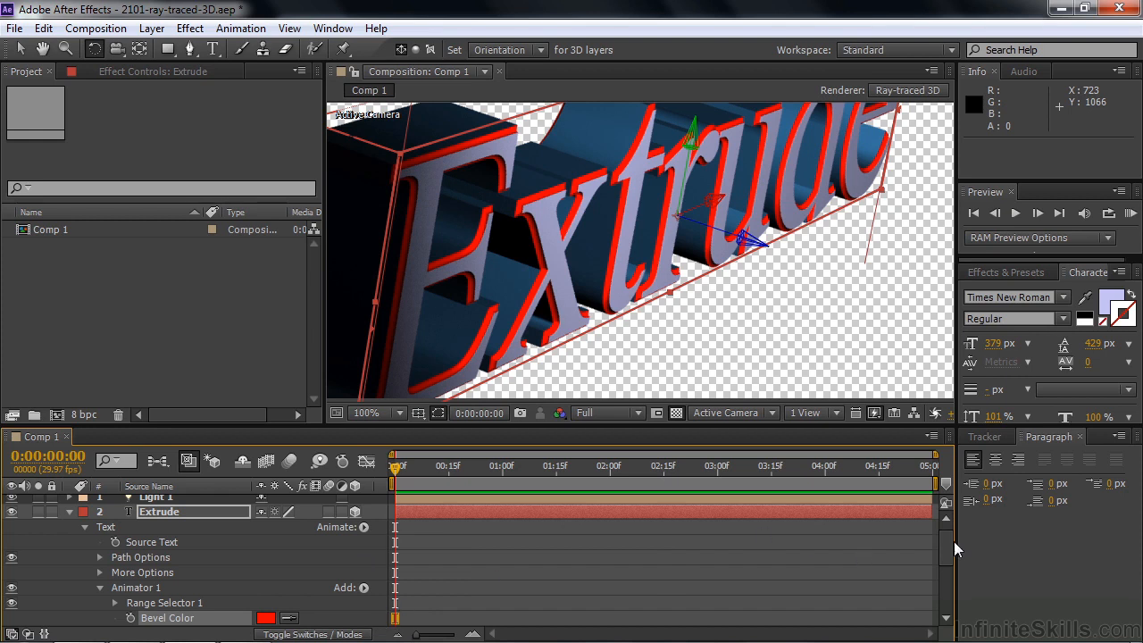
Set the text animator's Bevel Color to pale blue, C1E6EE
{"action": "scroll", "coordinate": [946, 546], "scroll_direction": "down", "scroll_amount": 3}
{"action": "left_click", "coordinate": [266, 572]}
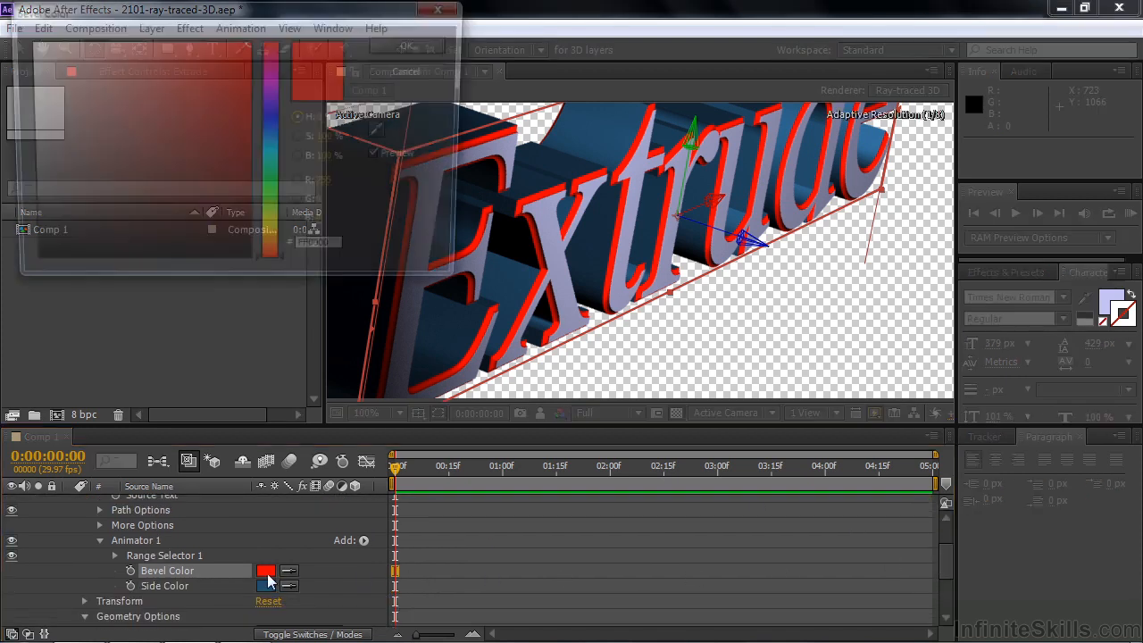
{"action": "left_click", "coordinate": [274, 147]}
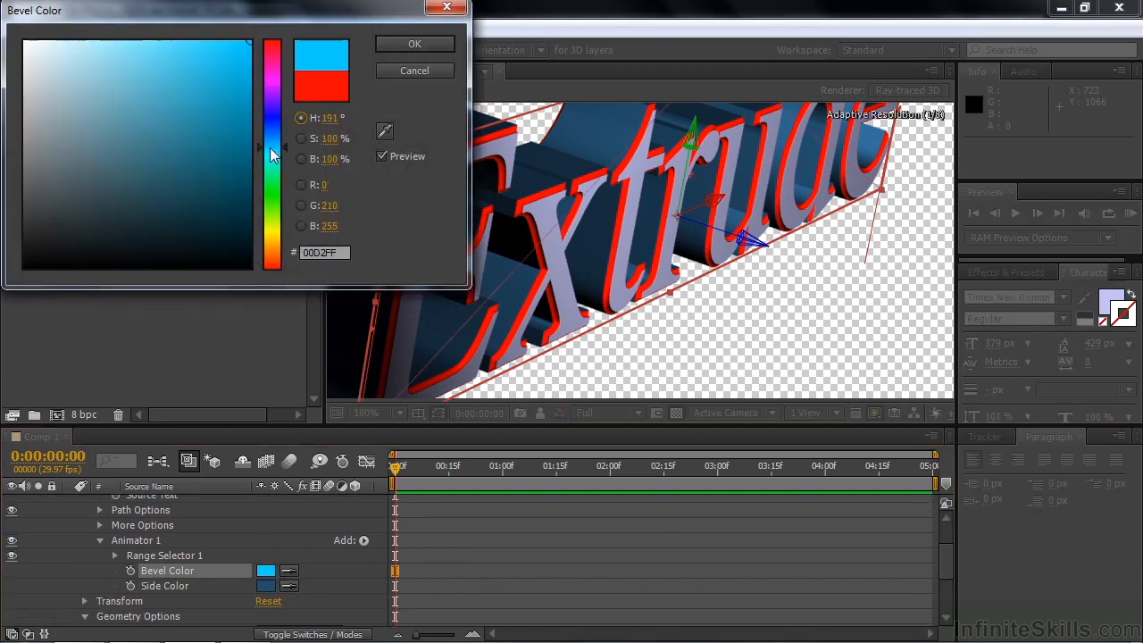
{"action": "left_click", "coordinate": [66, 56]}
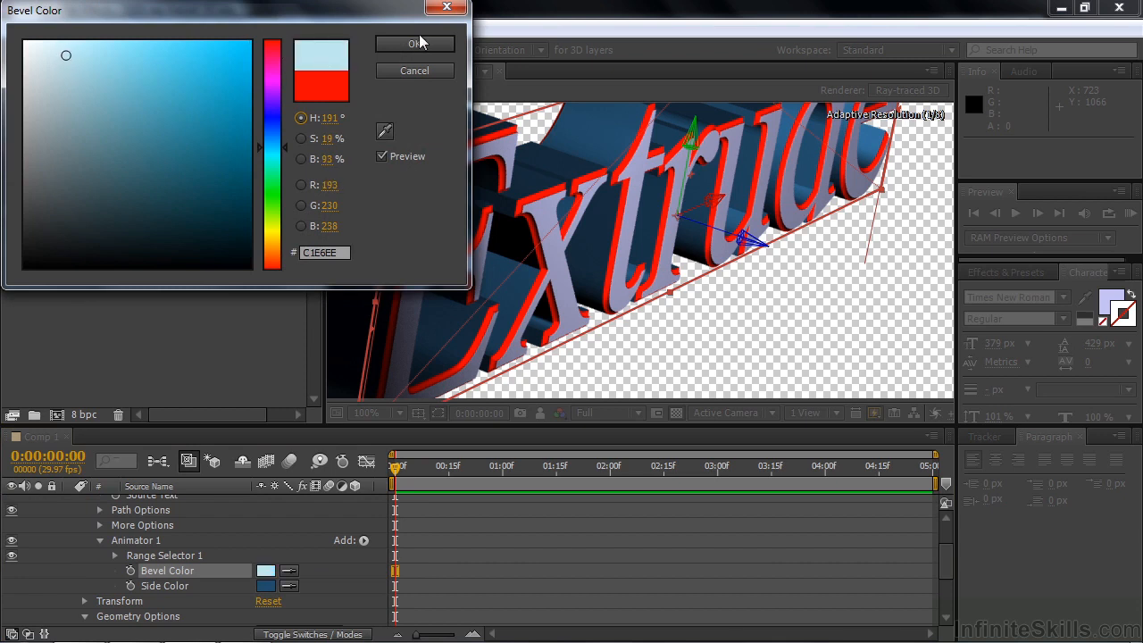
{"action": "left_click", "coordinate": [419, 41]}
Turn the extruded text around to an orientation of about 158°, 313°, 161° and add an RGB Back Color property to Animator 1
{"action": "left_click_drag", "start_coordinate": [531, 300], "coordinate": [559, 307]}
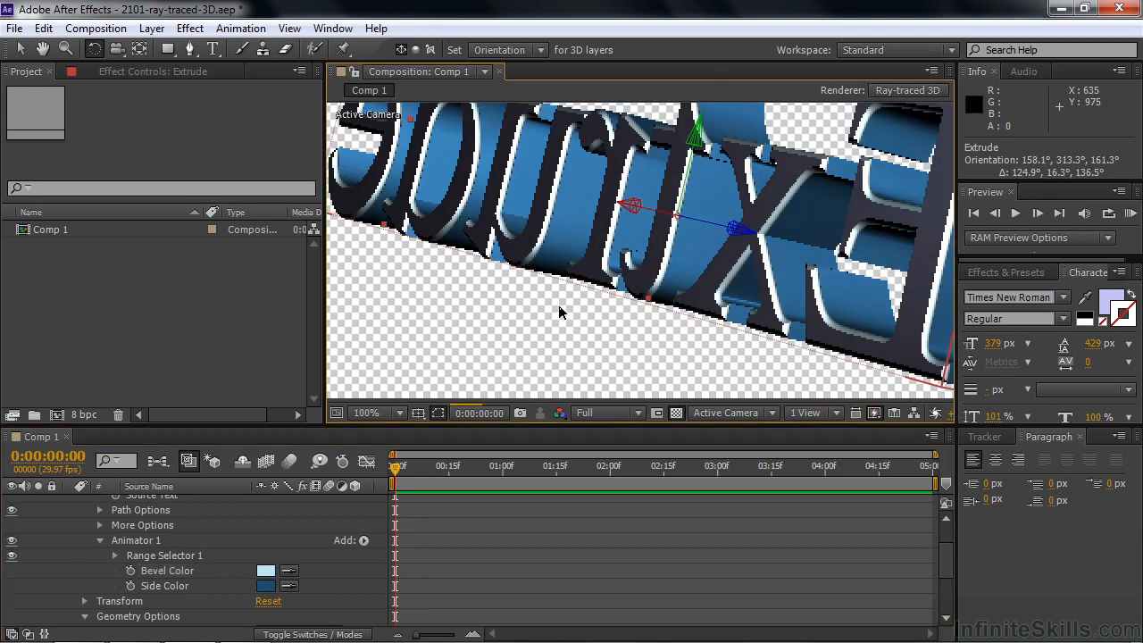
{"action": "left_click", "coordinate": [361, 541]}
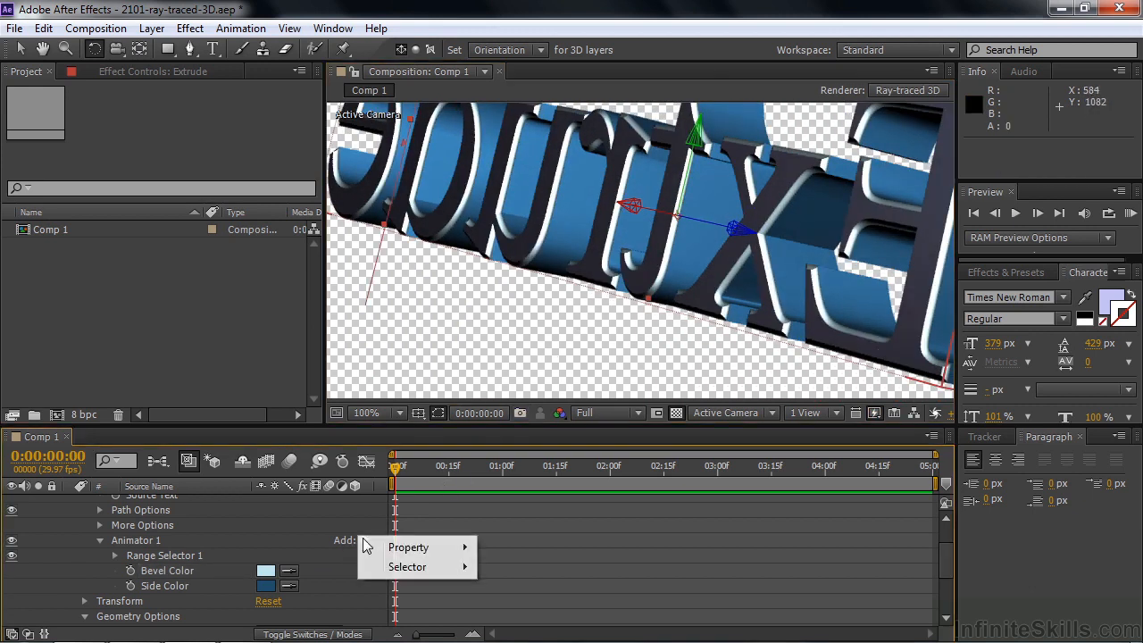
{"action": "mouse_move", "coordinate": [379, 547]}
{"action": "mouse_move", "coordinate": [528, 409]}
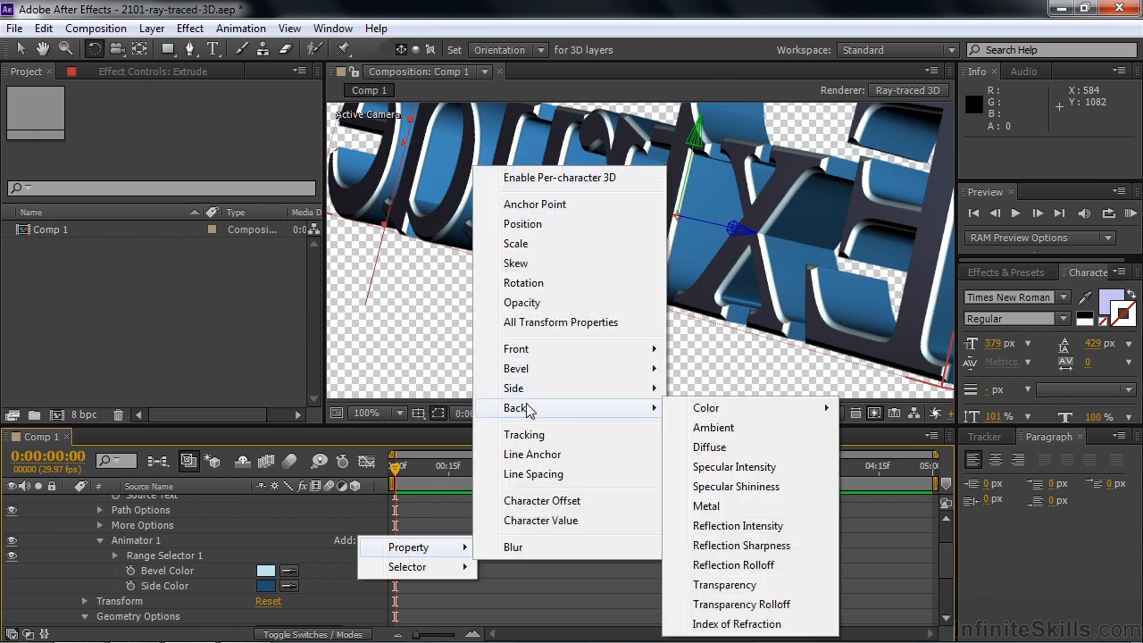
{"action": "mouse_move", "coordinate": [696, 413]}
{"action": "left_click", "coordinate": [875, 408]}
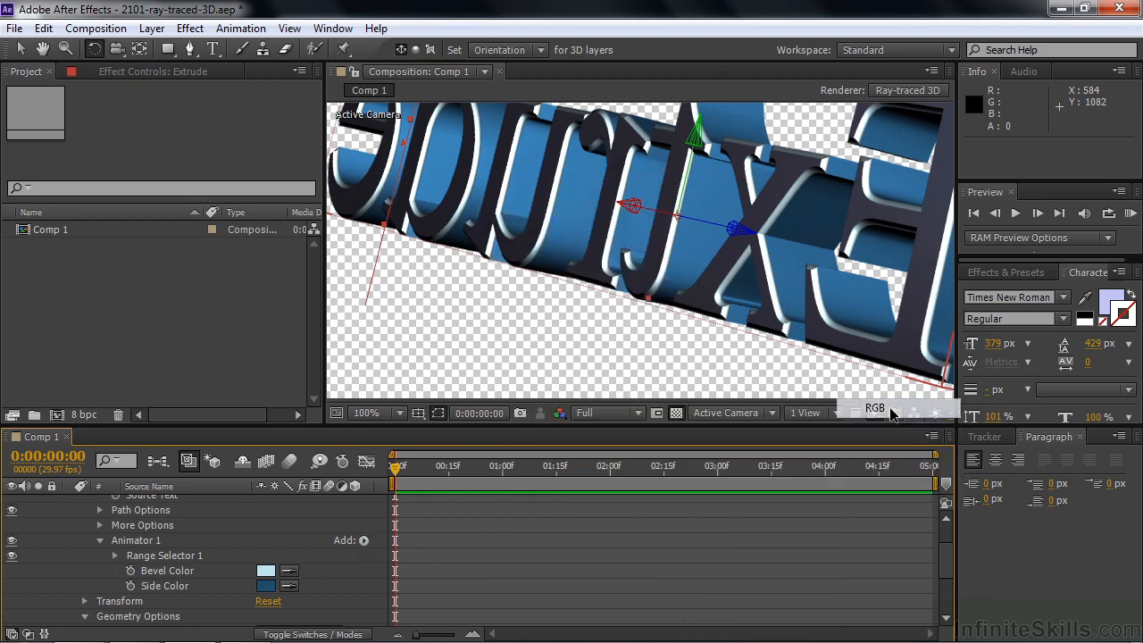
Rotate the extruded text so that its front faces the camera at an angle
{"action": "left_click_drag", "start_coordinate": [862, 316], "coordinate": [889, 296]}
{"action": "left_click_drag", "start_coordinate": [772, 265], "coordinate": [664, 278]}
{"action": "left_click", "coordinate": [364, 541]}
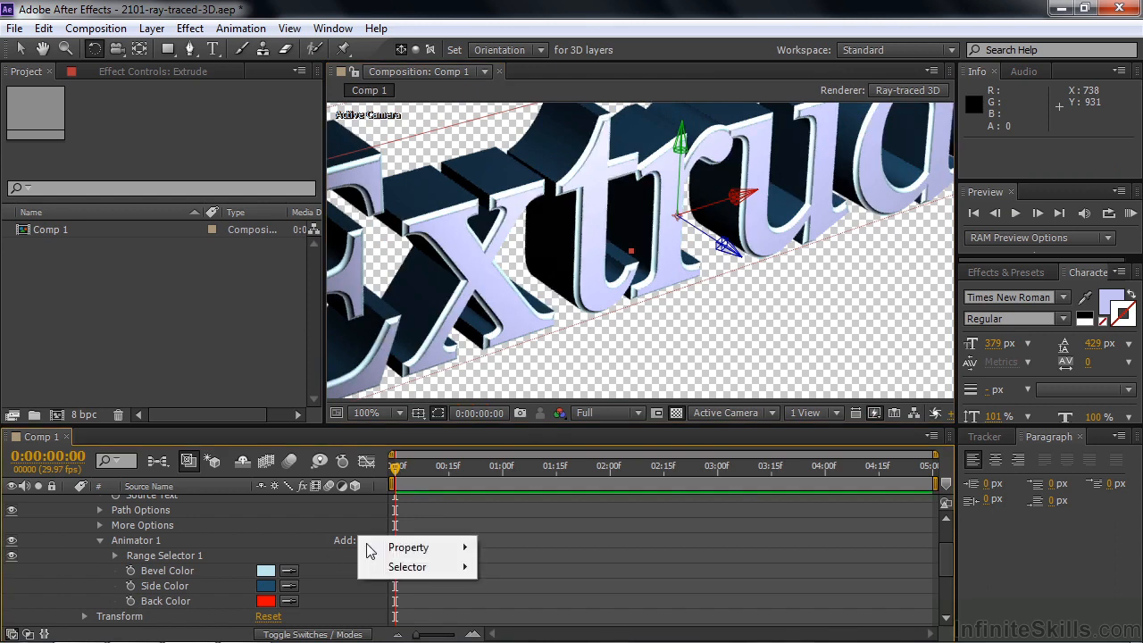
{"action": "mouse_move", "coordinate": [393, 547]}
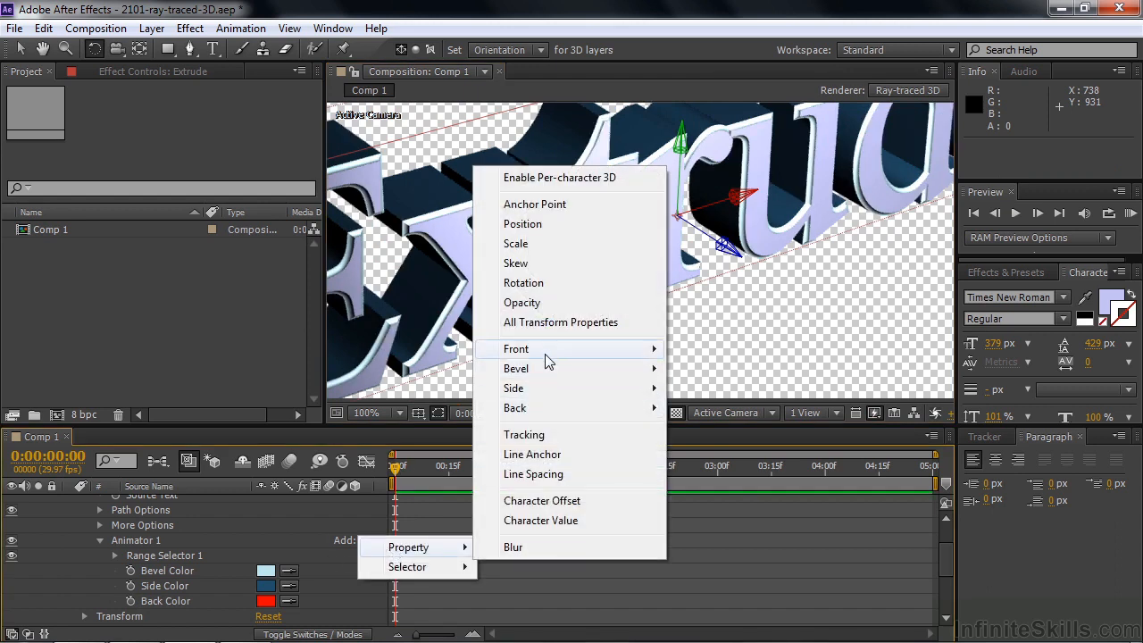
{"action": "mouse_move", "coordinate": [546, 355]}
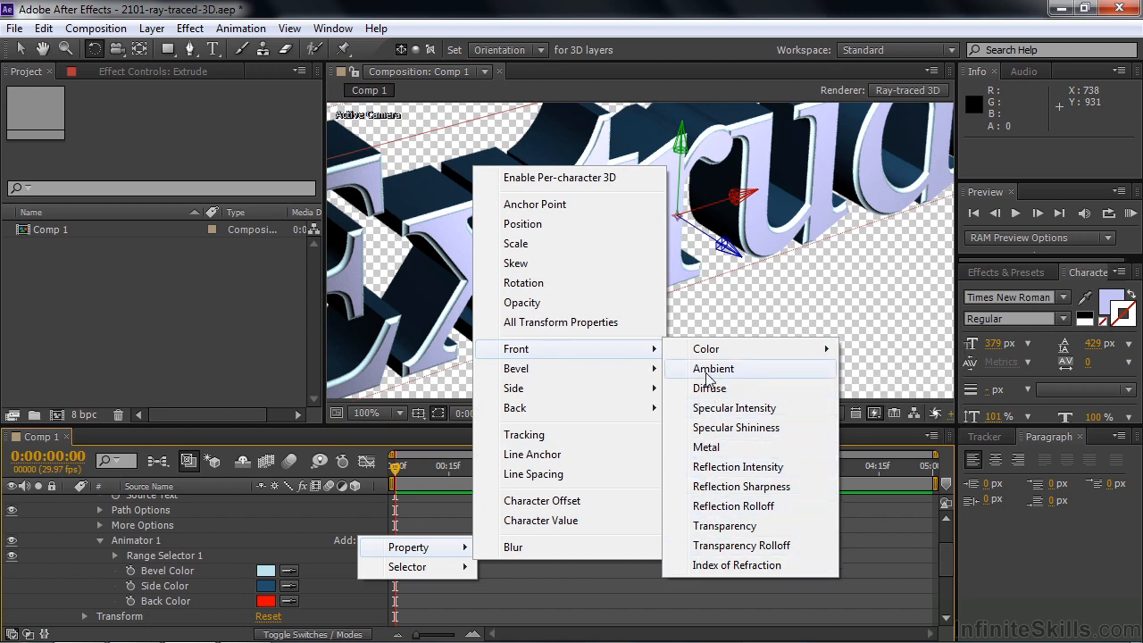
{"action": "left_click", "coordinate": [324, 518]}
Collapse the Extrude layer's properties and fit the whole composition in the viewer
{"action": "left_click_drag", "start_coordinate": [945, 563], "coordinate": [948, 516]}
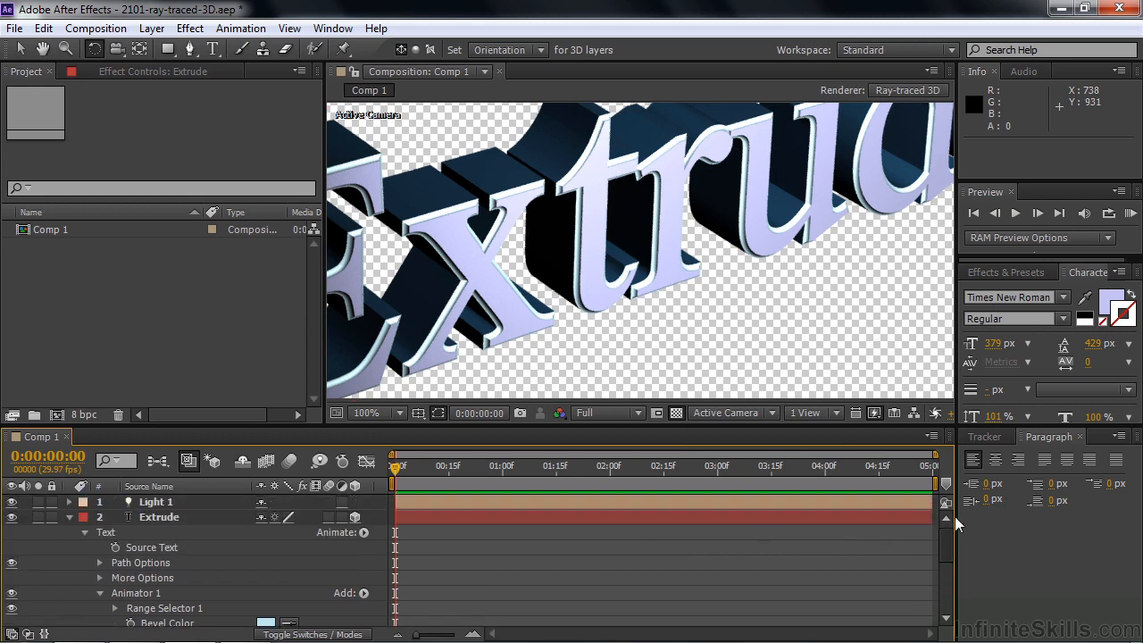
{"action": "left_click", "coordinate": [72, 518]}
{"action": "key", "text": "shift+slash"}
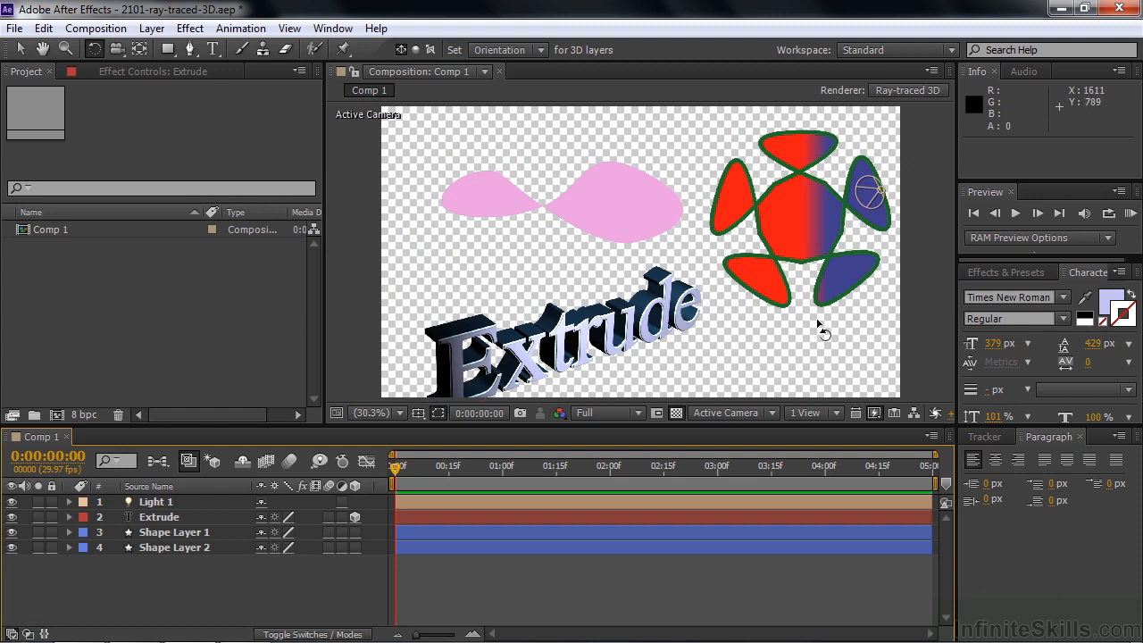
Make Shape Layer 1 a 3D layer and rotate it to an orientation of about 4°, 350°, 1°
{"action": "key", "text": "v"}
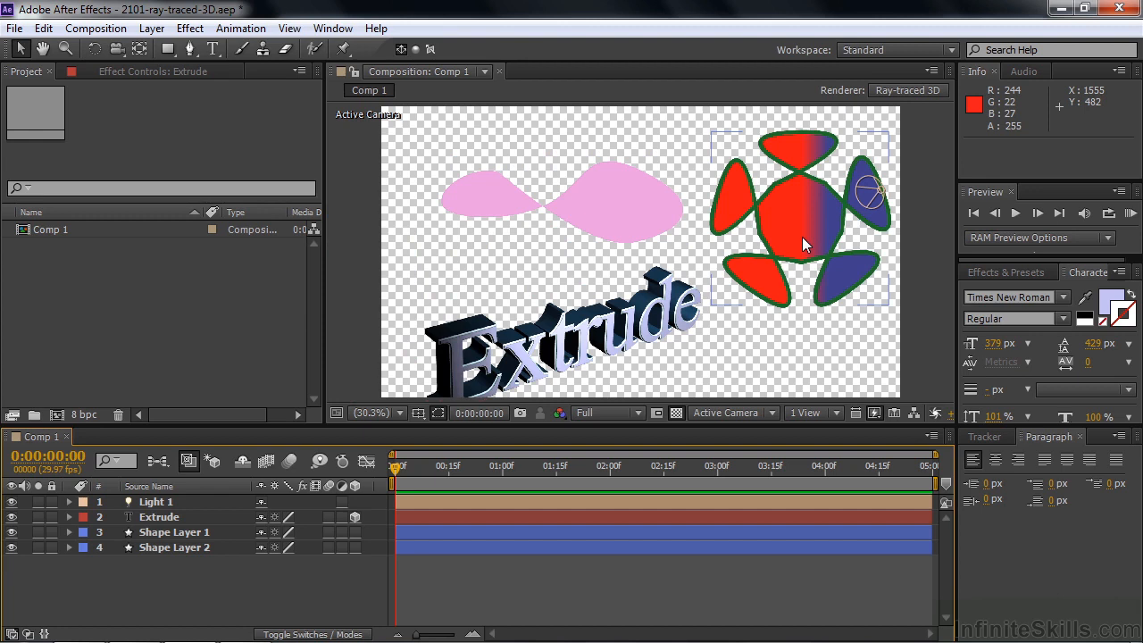
{"action": "left_click", "coordinate": [354, 532]}
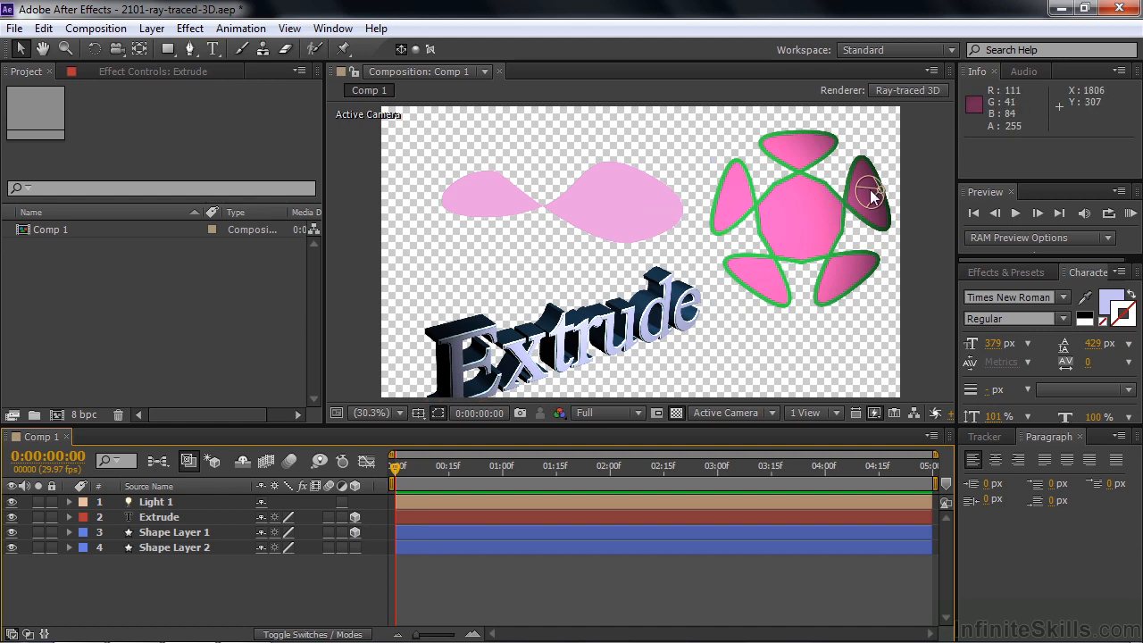
{"action": "left_click", "coordinate": [828, 221]}
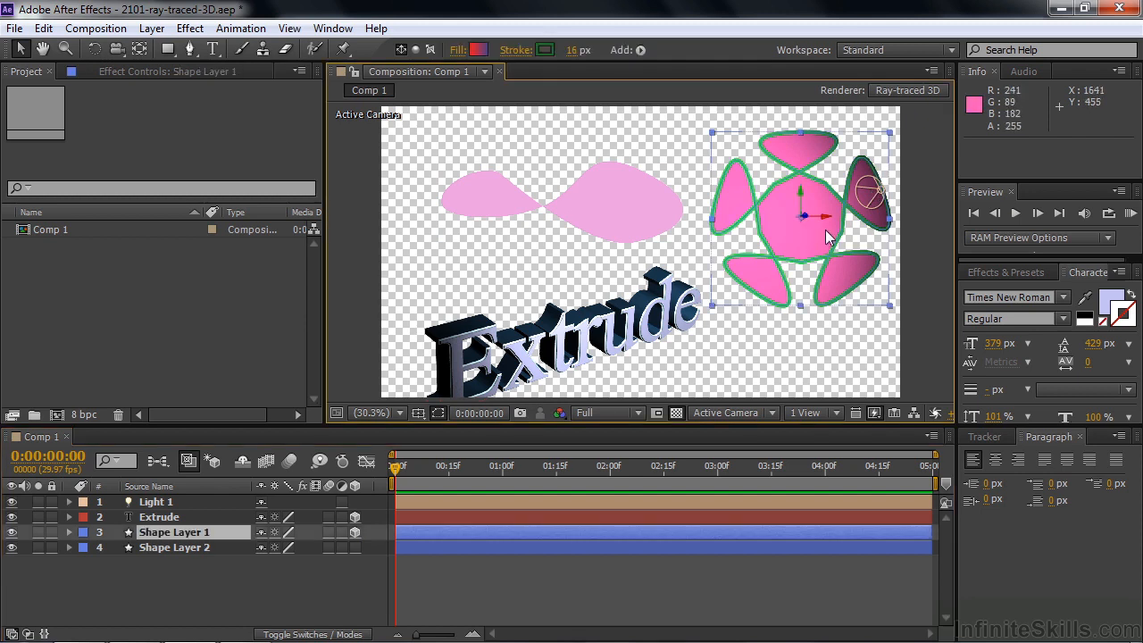
{"action": "key", "text": "w"}
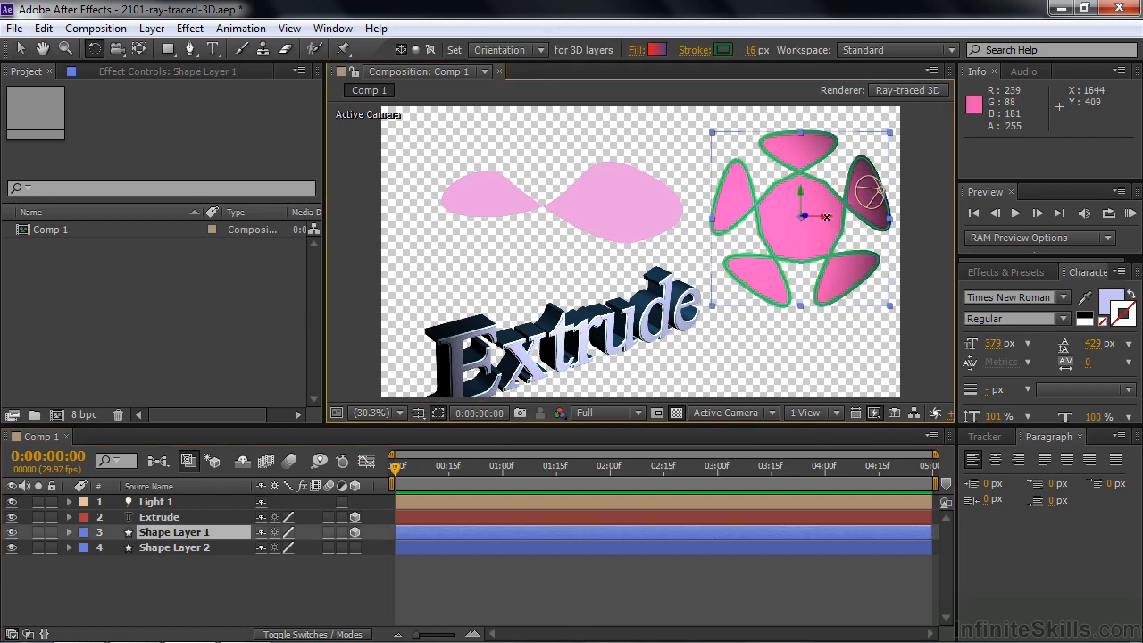
{"action": "left_click_drag", "start_coordinate": [801, 189], "coordinate": [782, 275]}
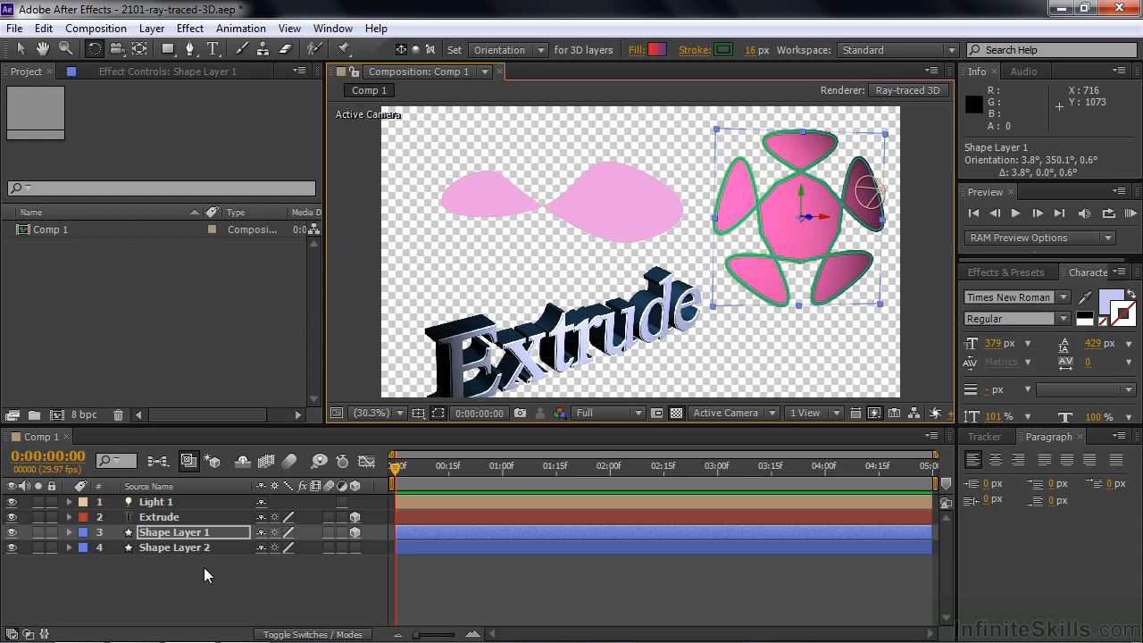
Set Shape Layer 1's Extrusion Depth to 68 and rotate the shape to an orientation of about 9°, 318°, 5°
{"action": "left_click", "coordinate": [70, 532]}
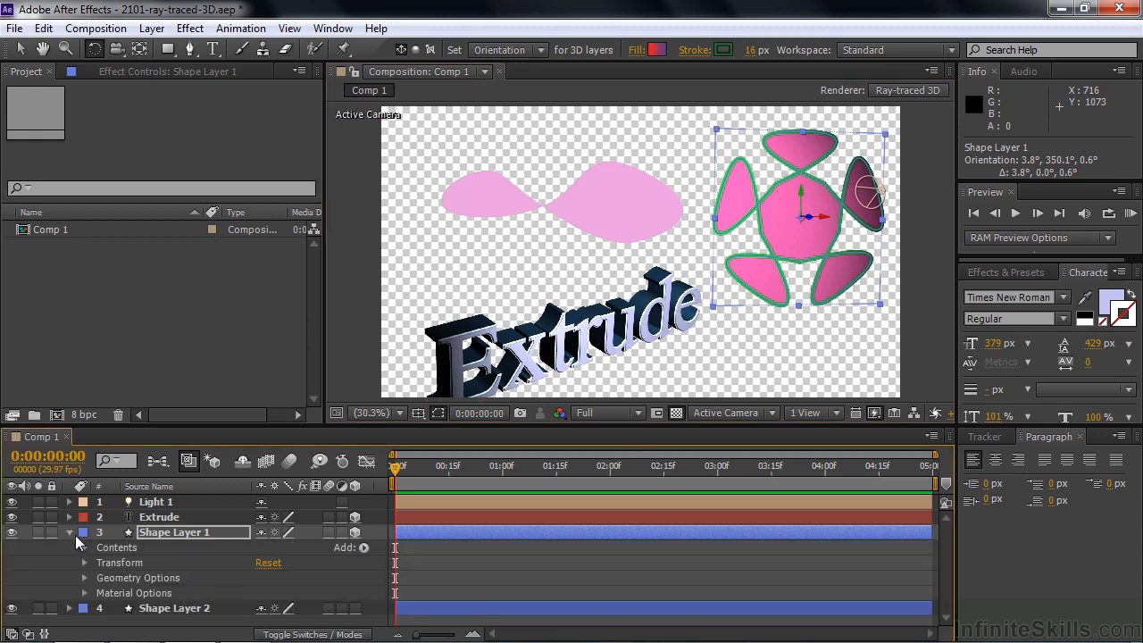
{"action": "left_click", "coordinate": [84, 577]}
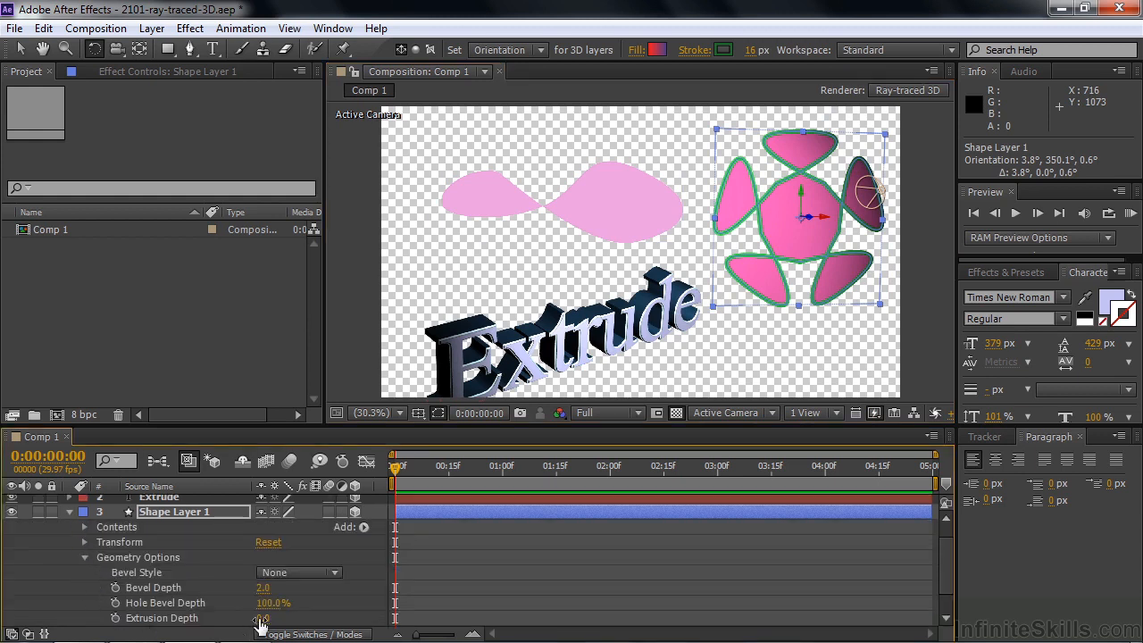
{"action": "left_click_drag", "start_coordinate": [263, 617], "coordinate": [302, 615]}
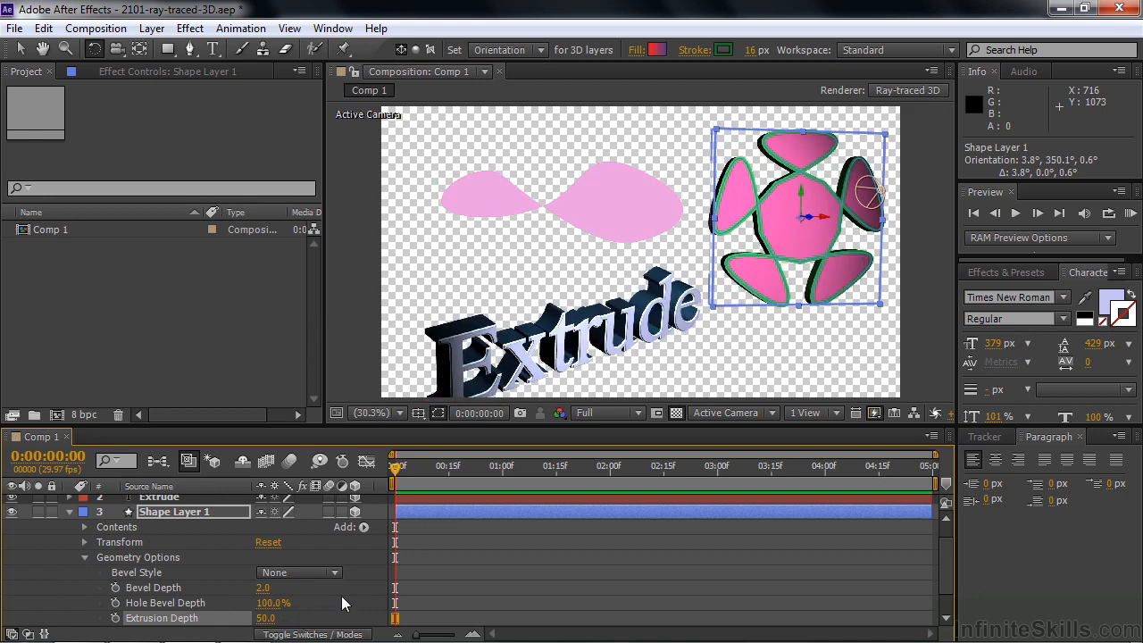
{"action": "left_click_drag", "start_coordinate": [264, 618], "coordinate": [311, 618]}
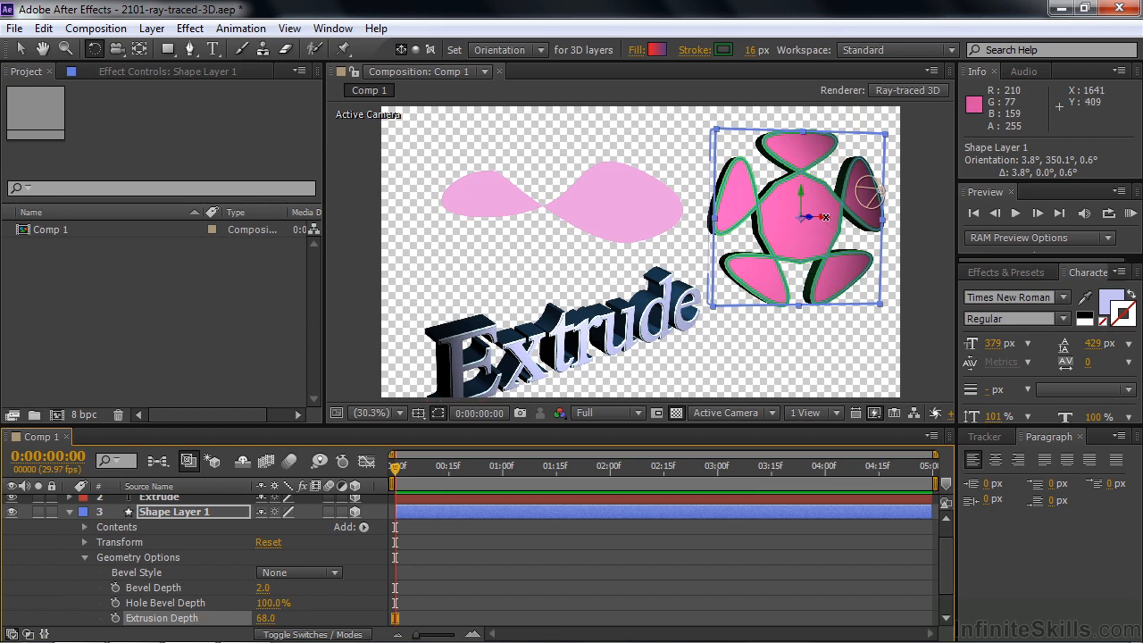
{"action": "left_click_drag", "start_coordinate": [794, 219], "coordinate": [790, 200]}
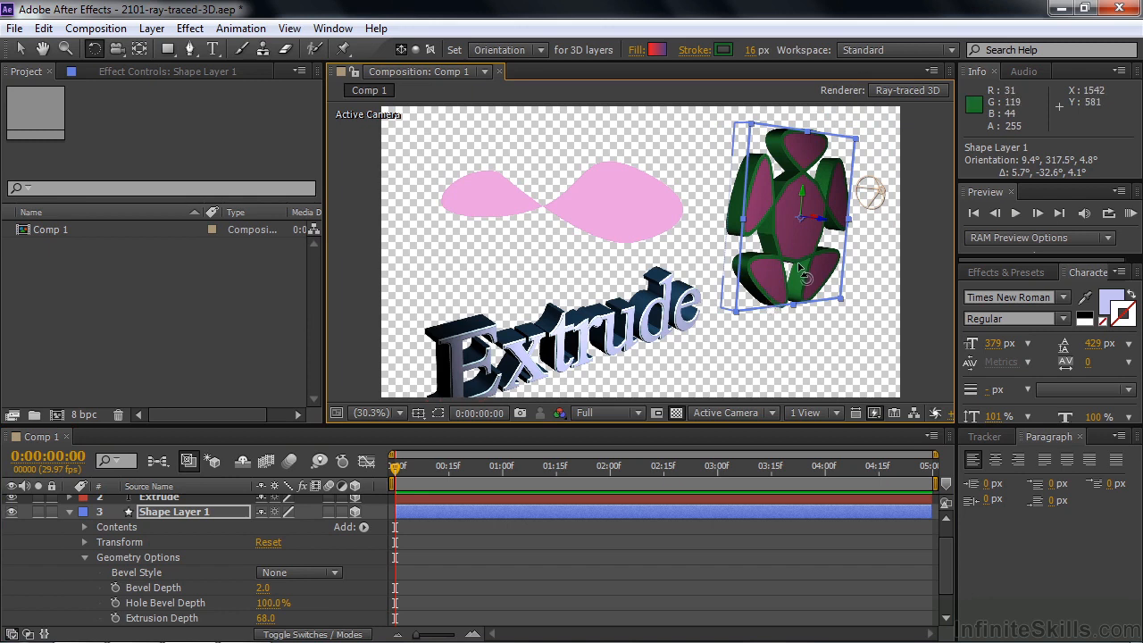
Give Shape Layer 1 a Convex bevel with a Bevel Depth of 7.9
{"action": "left_click", "coordinate": [334, 572]}
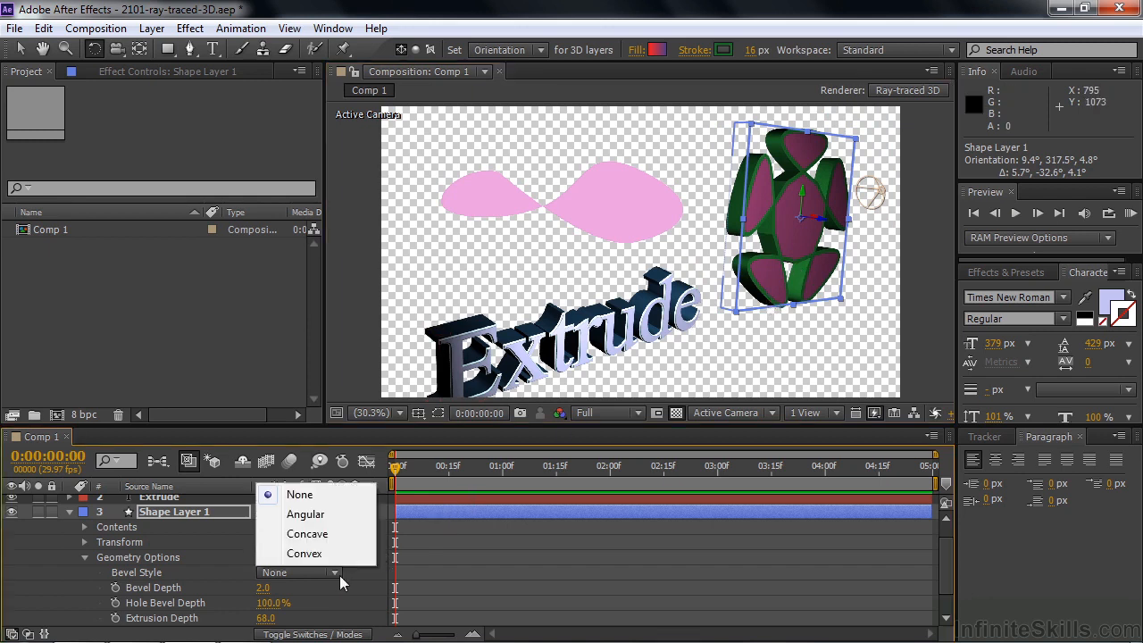
{"action": "left_click", "coordinate": [317, 554]}
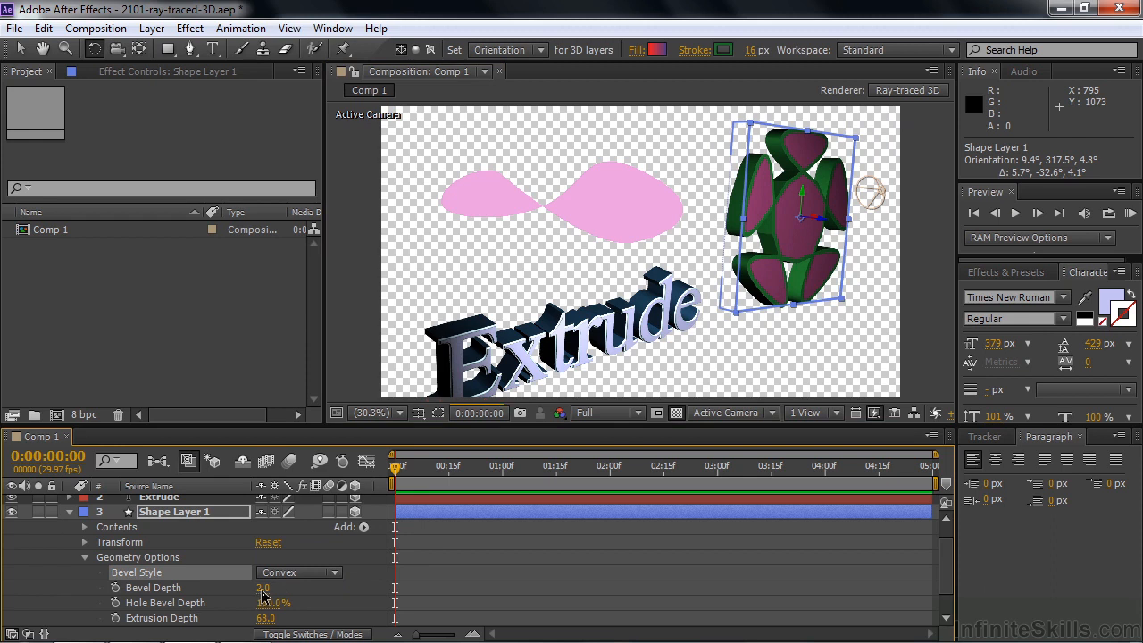
{"action": "left_click_drag", "start_coordinate": [264, 589], "coordinate": [322, 590]}
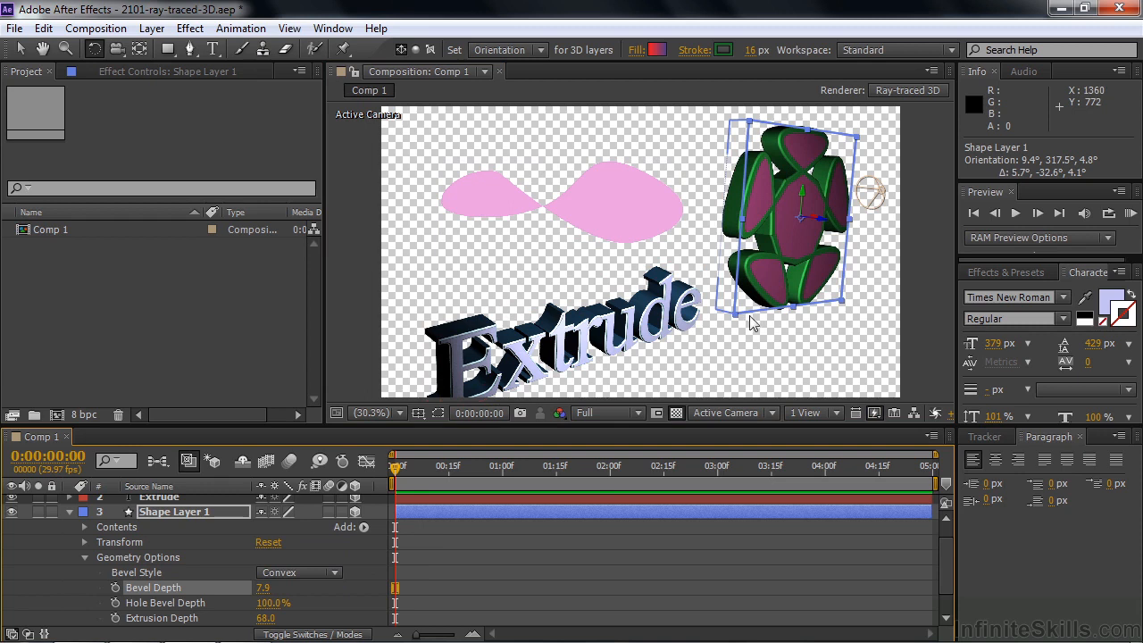
Try to add a Bevel Color to the whole of Shape Layer 1 instead of to one of its shape groups
{"action": "scroll", "coordinate": [750, 317], "scroll_direction": "up", "scroll_amount": 3}
{"action": "key", "text": "space"}
{"action": "left_click_drag", "start_coordinate": [908, 229], "coordinate": [442, 228]}
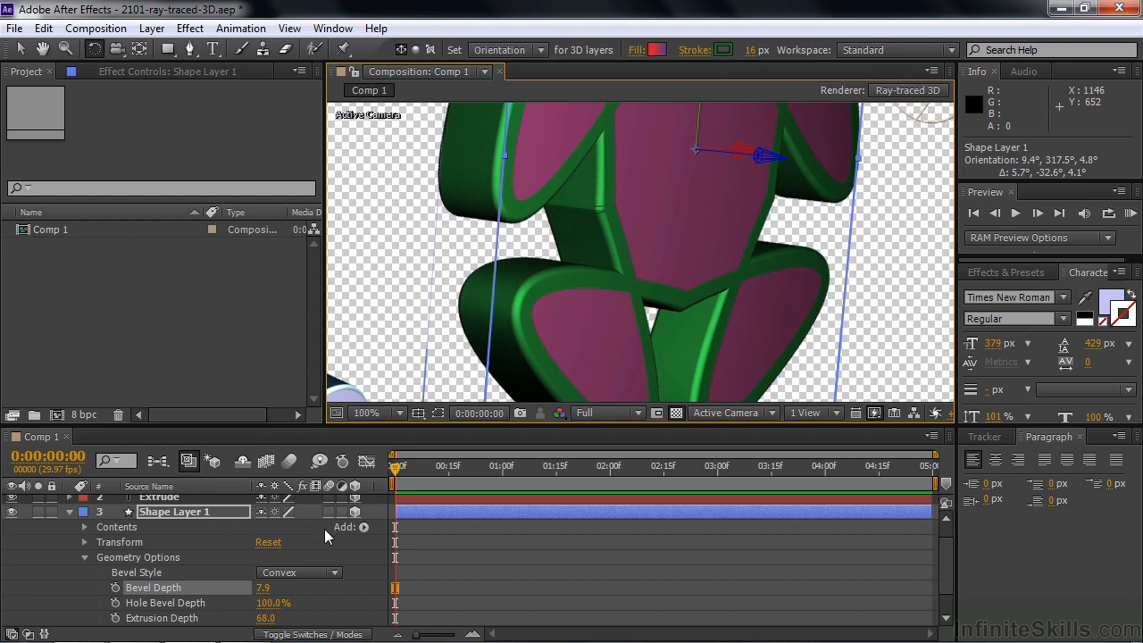
{"action": "left_click", "coordinate": [367, 525]}
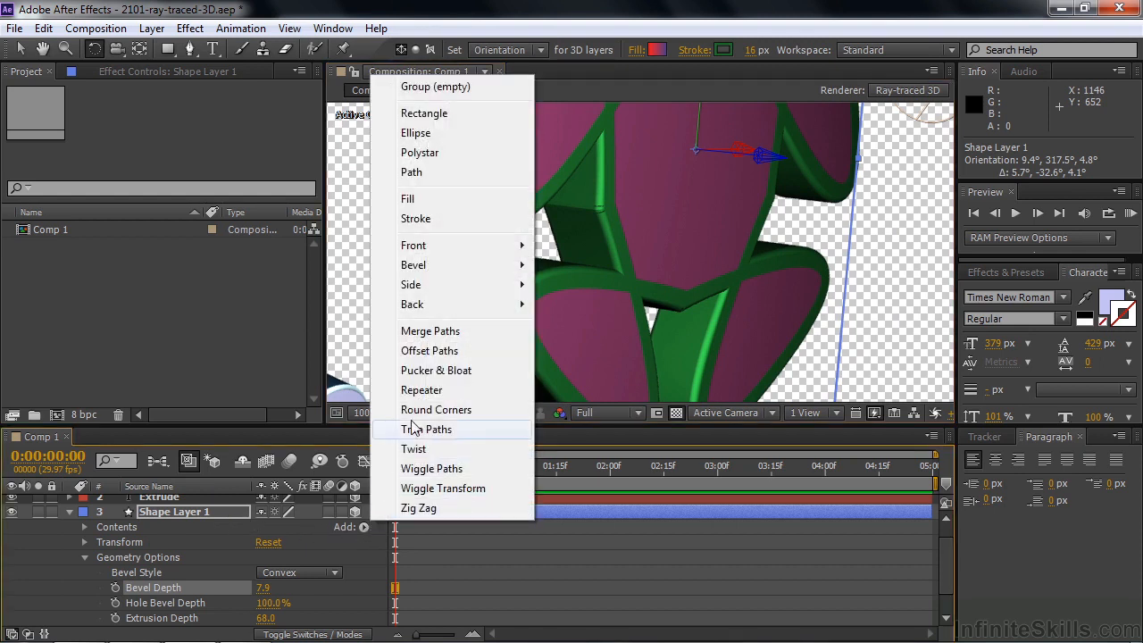
{"action": "mouse_move", "coordinate": [452, 259]}
{"action": "left_click", "coordinate": [588, 266]}
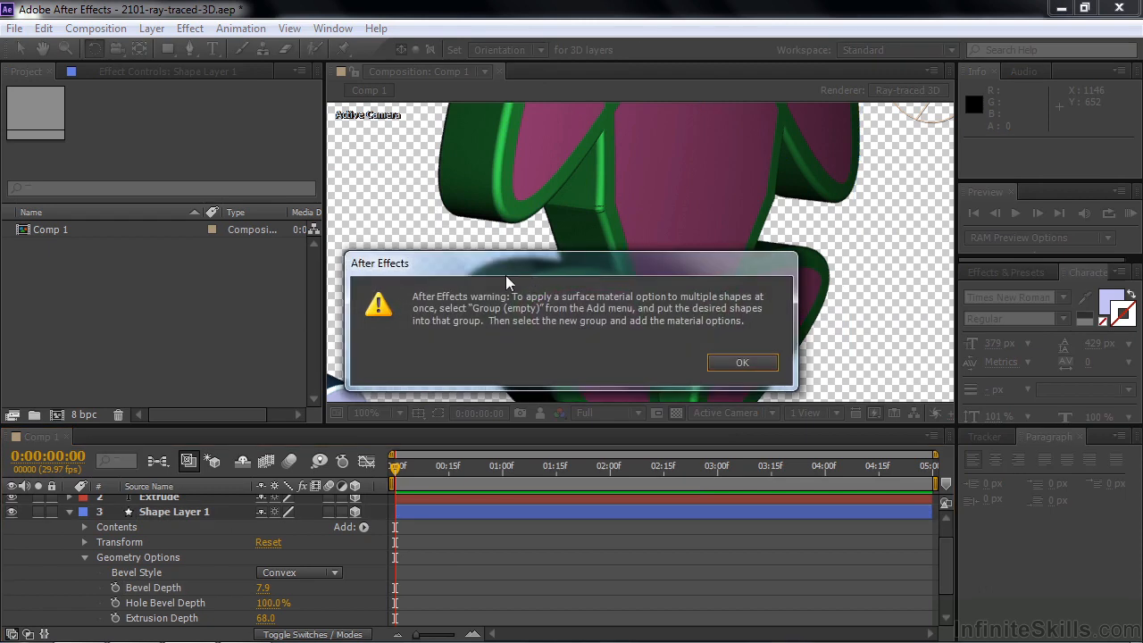
{"action": "left_click", "coordinate": [732, 363]}
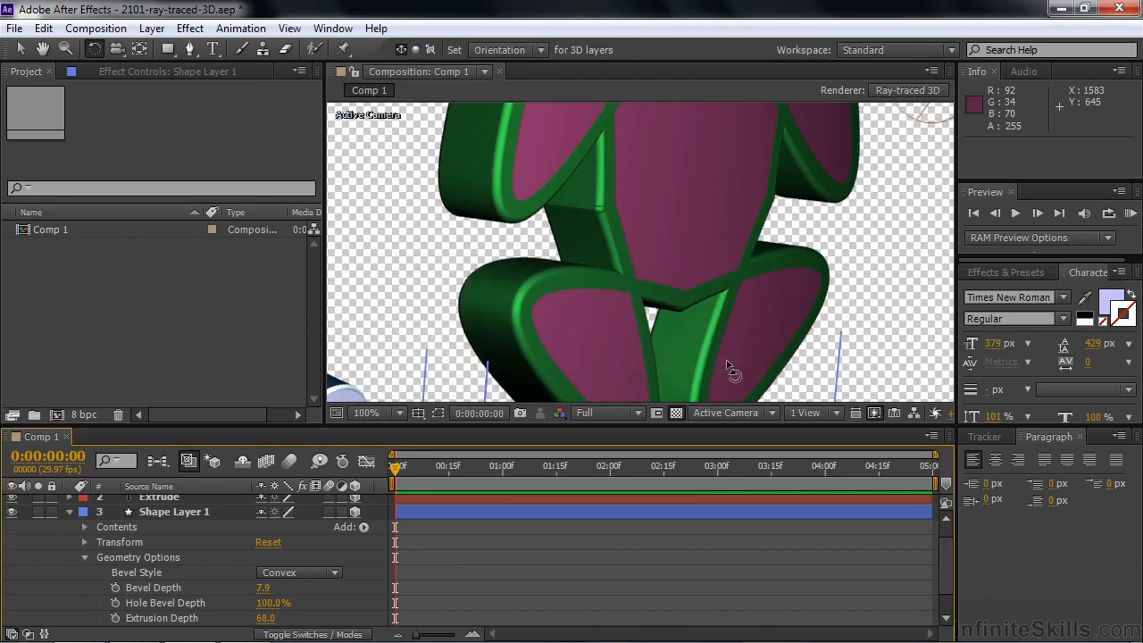
Add a Bevel Color material option to the Polystar 1 group in Shape Layer 1's contents
{"action": "left_click", "coordinate": [84, 526]}
{"action": "left_click", "coordinate": [134, 541]}
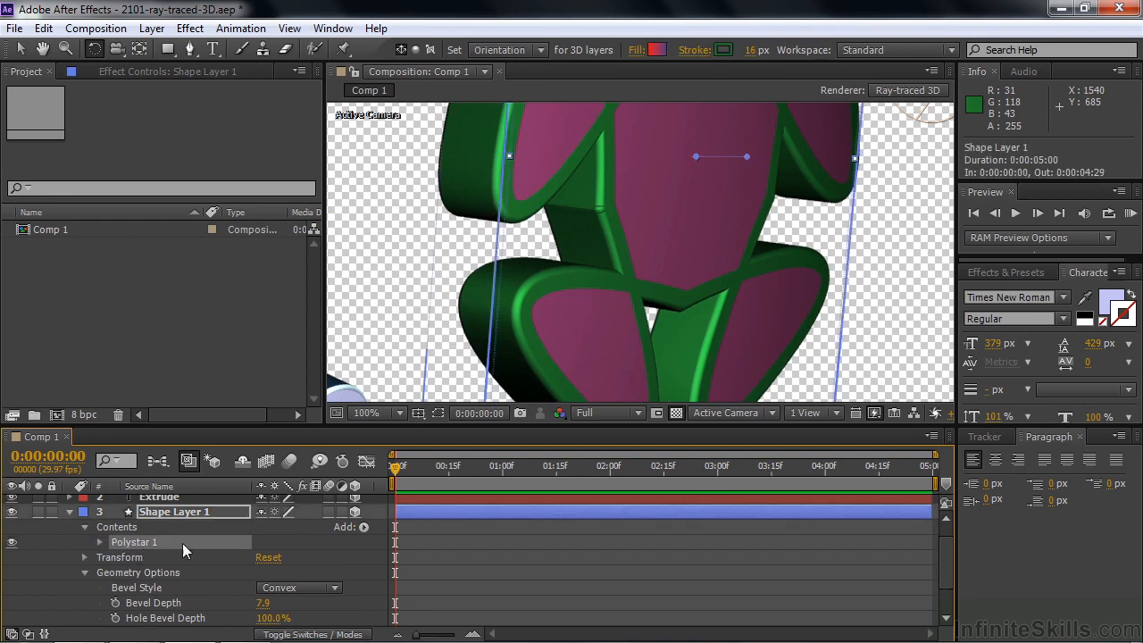
{"action": "left_click", "coordinate": [362, 527]}
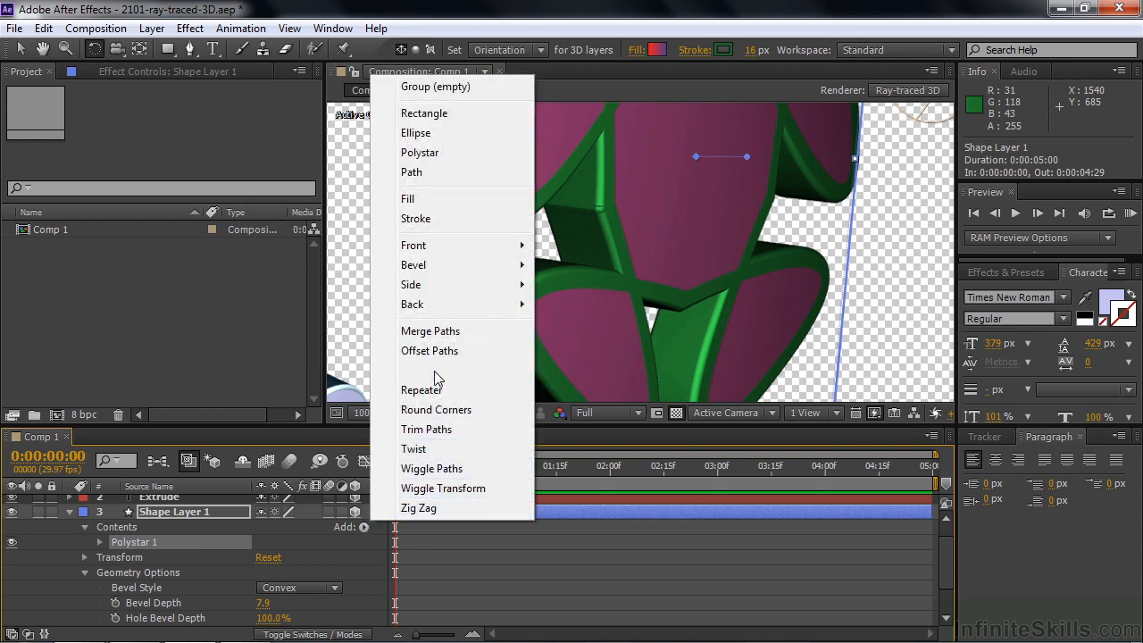
{"action": "mouse_move", "coordinate": [453, 274]}
{"action": "left_click", "coordinate": [576, 266]}
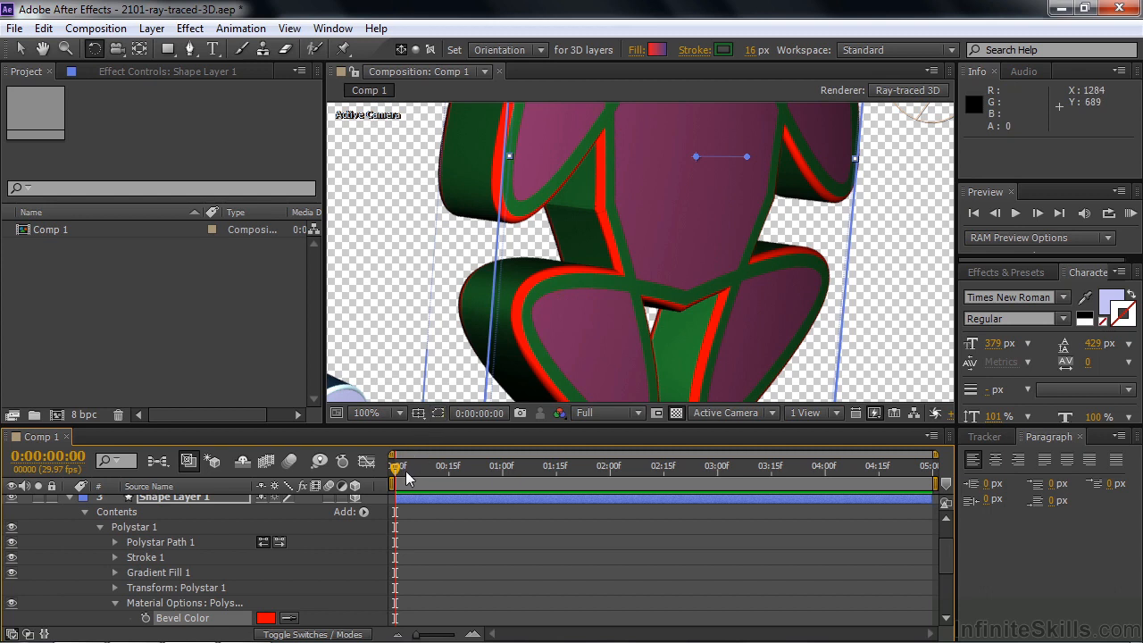
Make Shape Layer 2 a 3D layer and rotate its orientation so the pink shape is seen at an angle
{"action": "scroll", "coordinate": [945, 565], "scroll_direction": "up", "scroll_amount": 2}
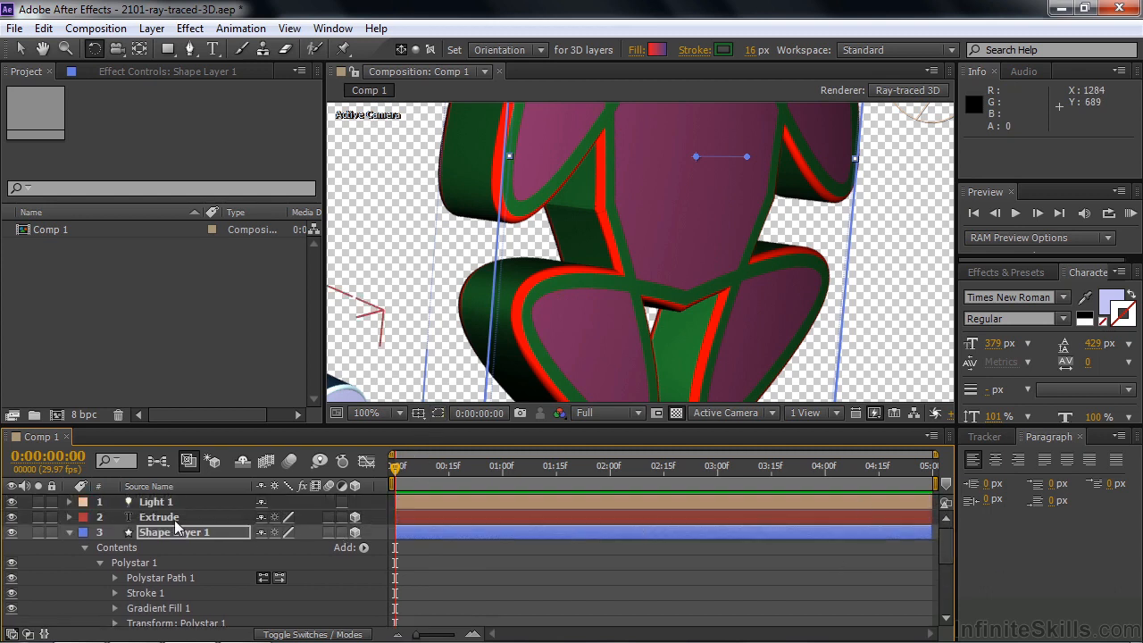
{"action": "left_click", "coordinate": [71, 532]}
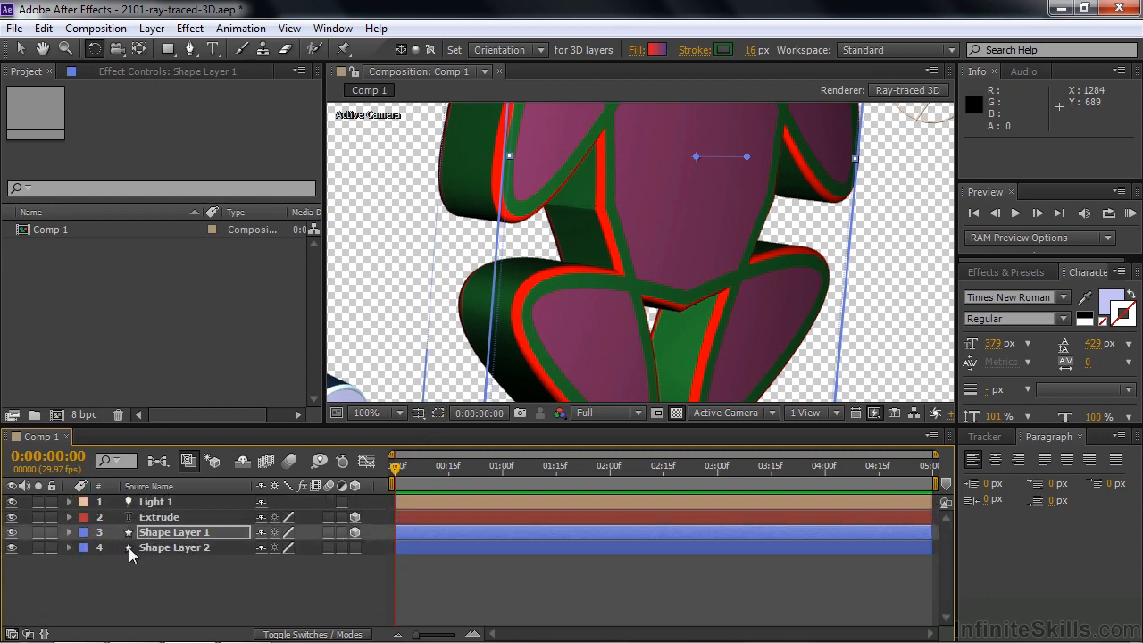
{"action": "left_click", "coordinate": [176, 546]}
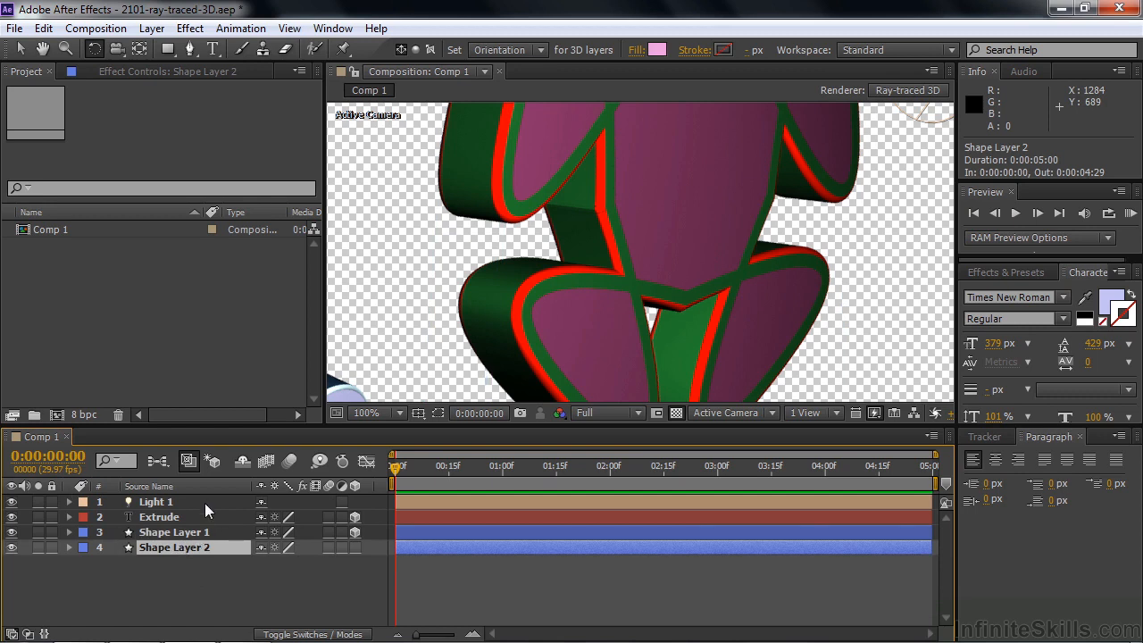
{"action": "left_click", "coordinate": [408, 352]}
{"action": "key", "text": "shift+slash"}
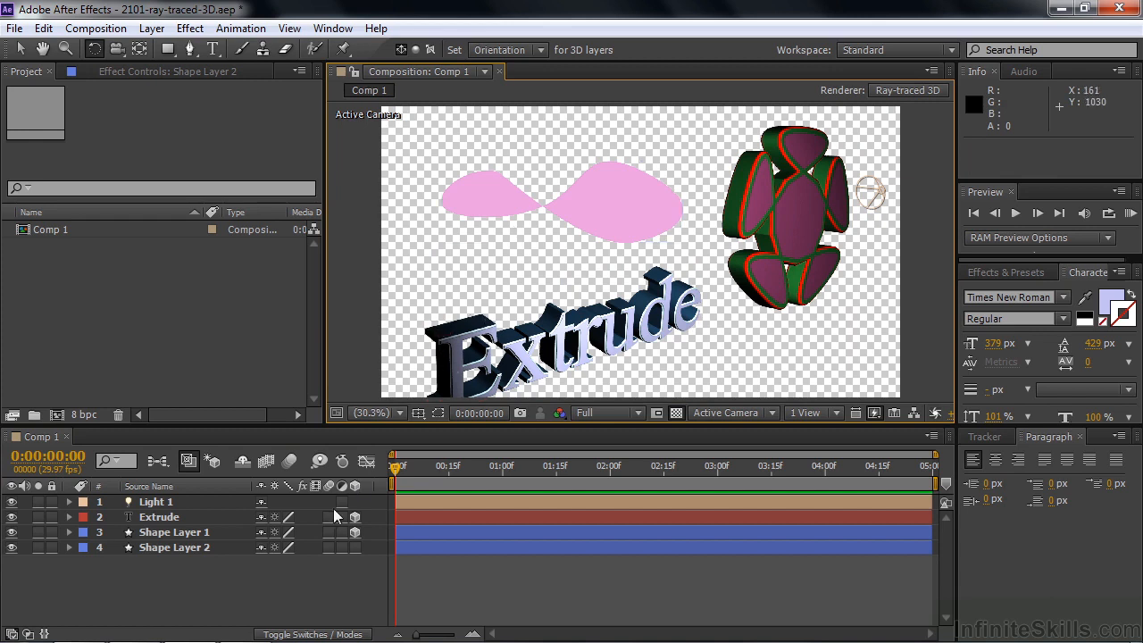
{"action": "left_click", "coordinate": [356, 547]}
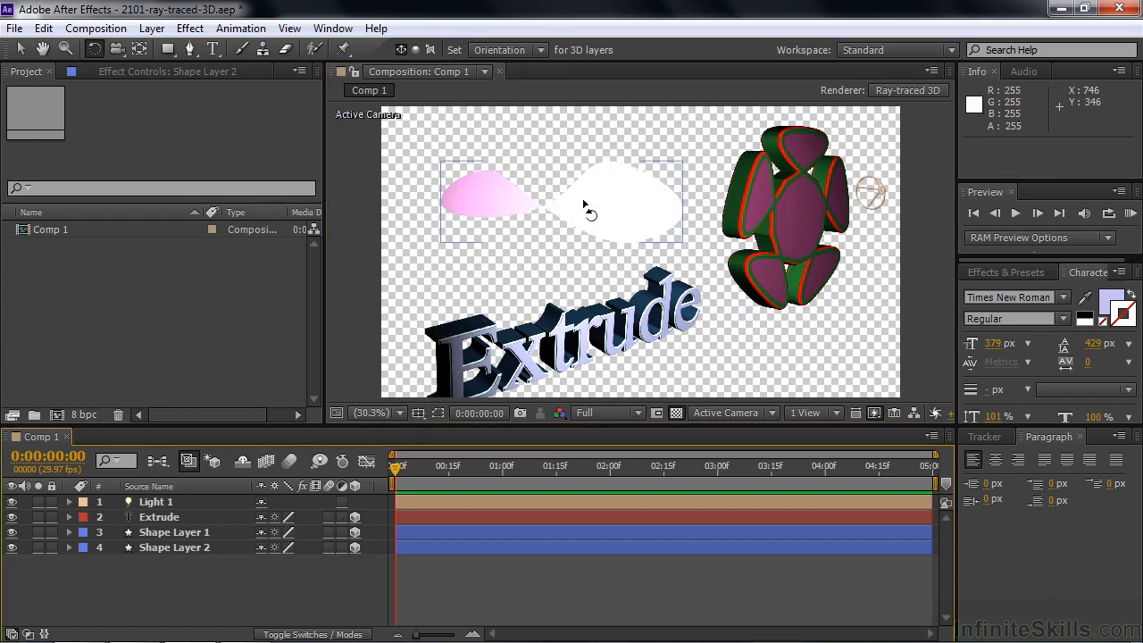
{"action": "left_click_drag", "start_coordinate": [582, 202], "coordinate": [599, 207]}
Reveal Shape Layer 2's Geometry Options and set its Extrusion Depth to 93
{"action": "left_click", "coordinate": [162, 543]}
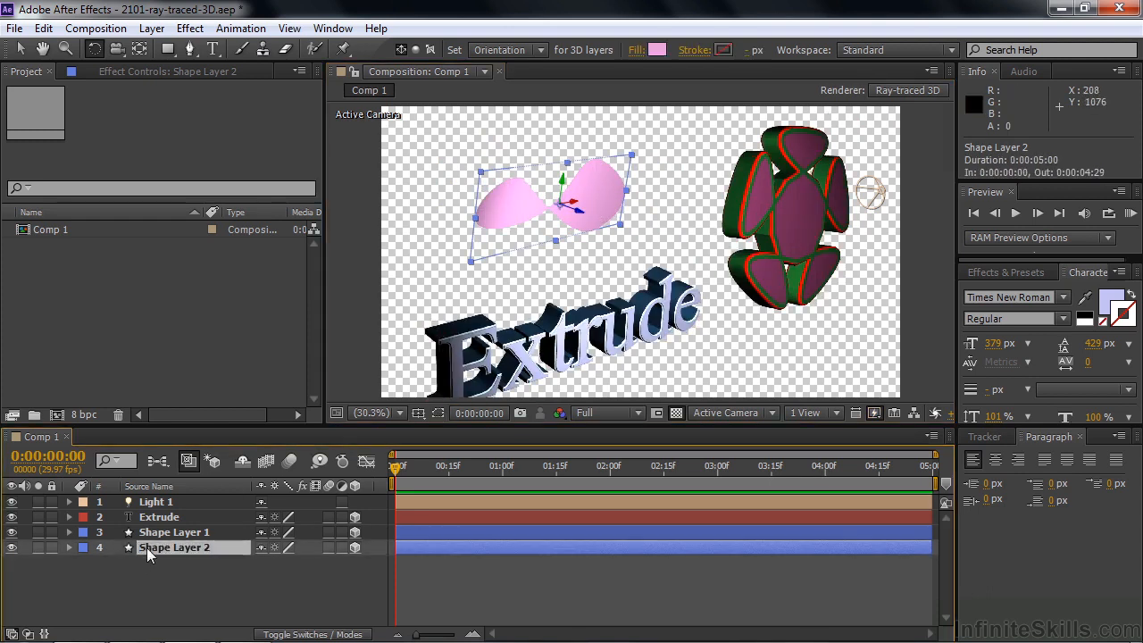
{"action": "key", "text": "a"}
{"action": "key", "text": "a"}
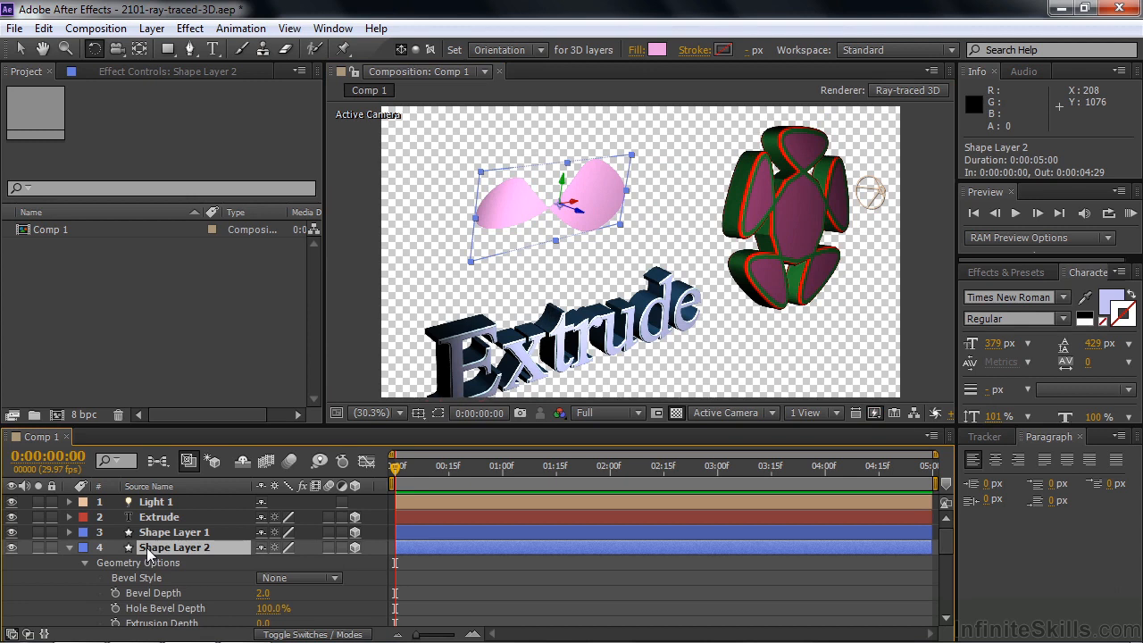
{"action": "scroll", "coordinate": [150, 576], "scroll_direction": "down", "scroll_amount": 5}
{"action": "scroll", "coordinate": [152, 580], "scroll_direction": "up", "scroll_amount": 5}
{"action": "left_click_drag", "start_coordinate": [265, 622], "coordinate": [347, 625]}
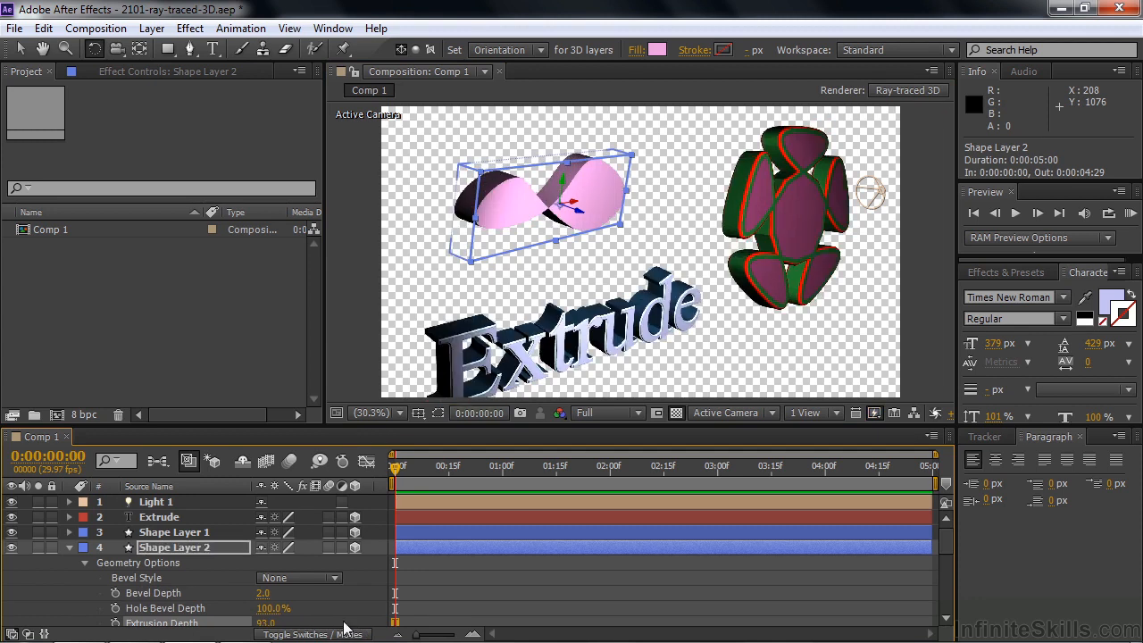
Give Shape Layer 2 an Angular bevel with a Bevel Depth of 8.1
{"action": "left_click_drag", "start_coordinate": [264, 594], "coordinate": [319, 589]}
{"action": "left_click", "coordinate": [333, 578]}
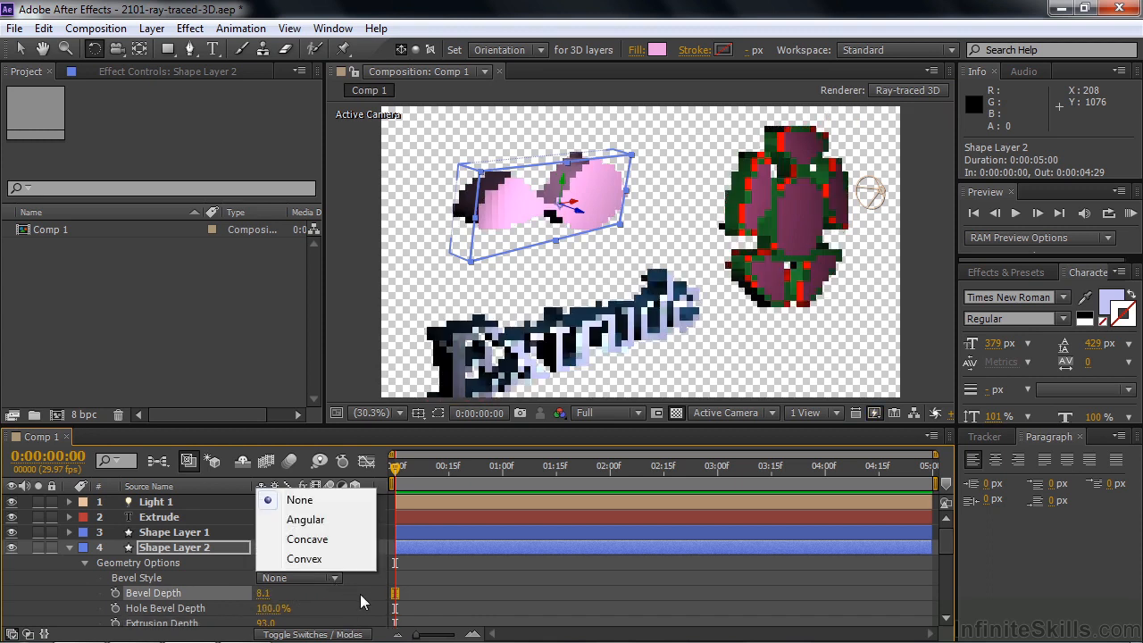
{"action": "left_click", "coordinate": [332, 523]}
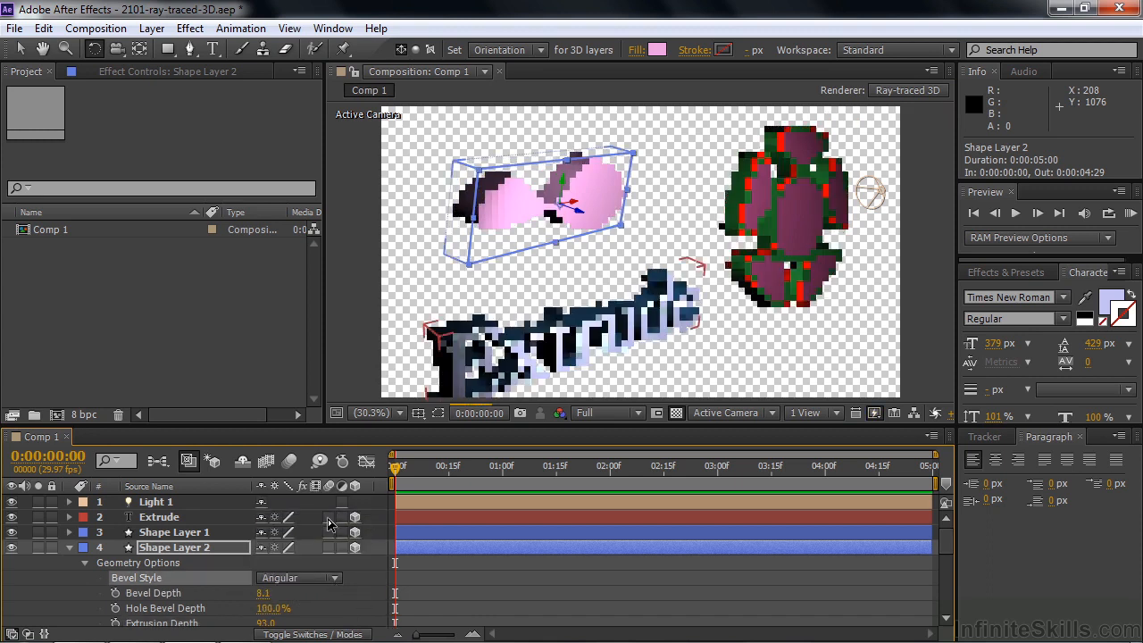